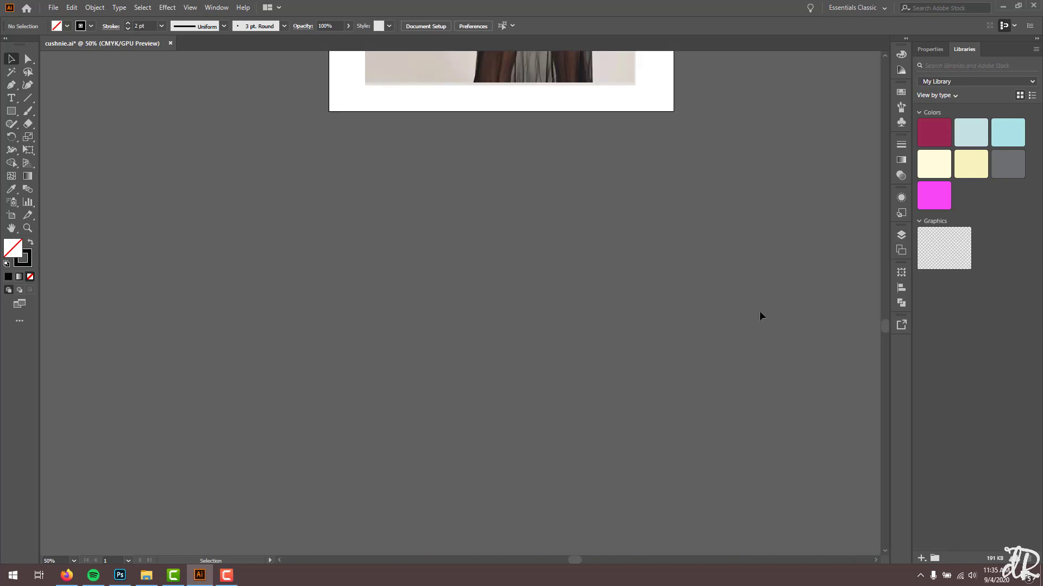
Step: Review the annotated reference photos for the zipper, knife pleat and back train construction notes
scroll(759, 311, "up", 10)
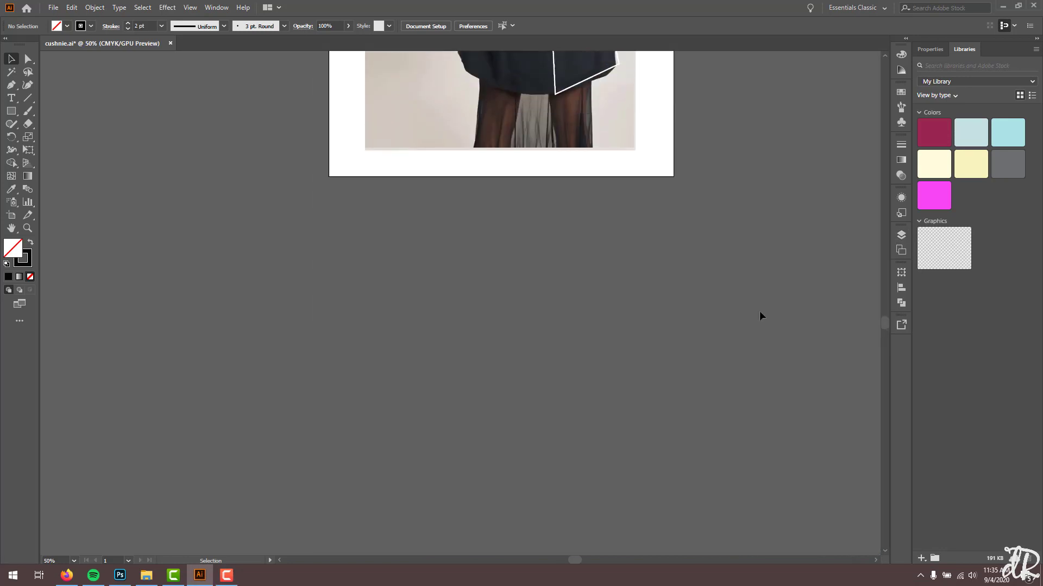
scroll(759, 312, "up", 8)
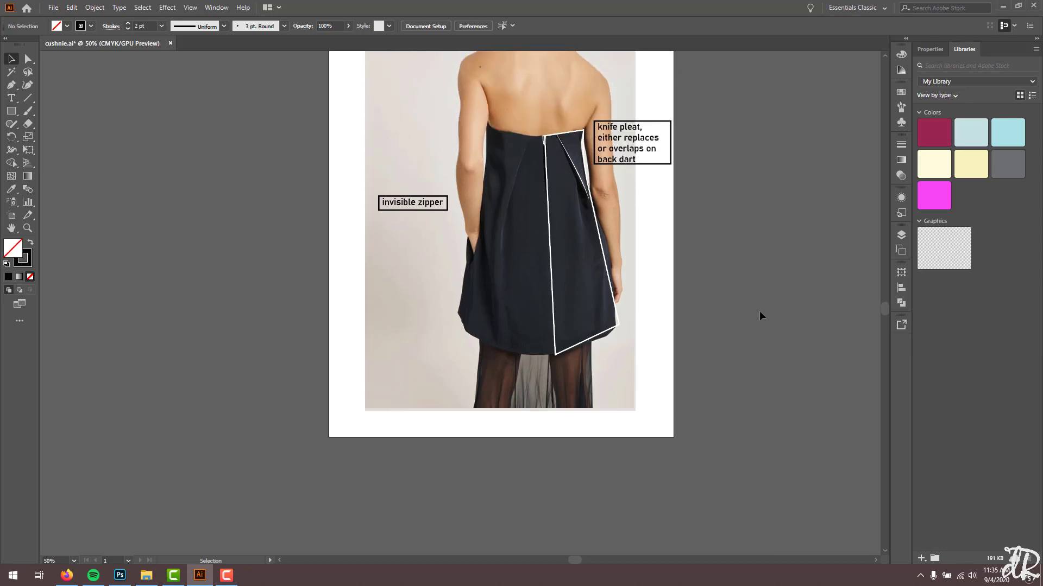
scroll(759, 315, "up", 1)
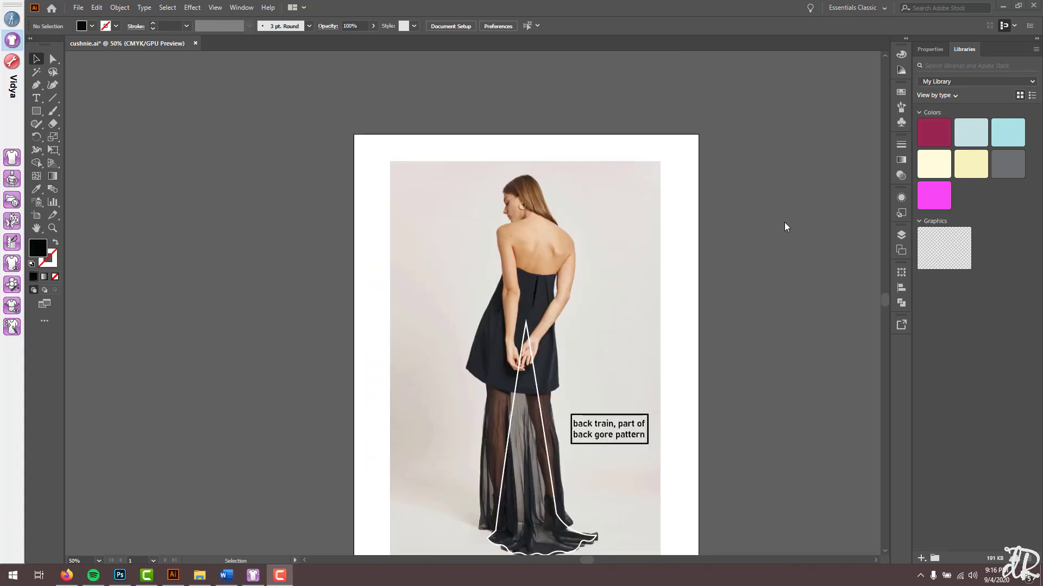
scroll(785, 222, "down", 2)
scroll(784, 227, "down", 1)
scroll(784, 223, "down", 5)
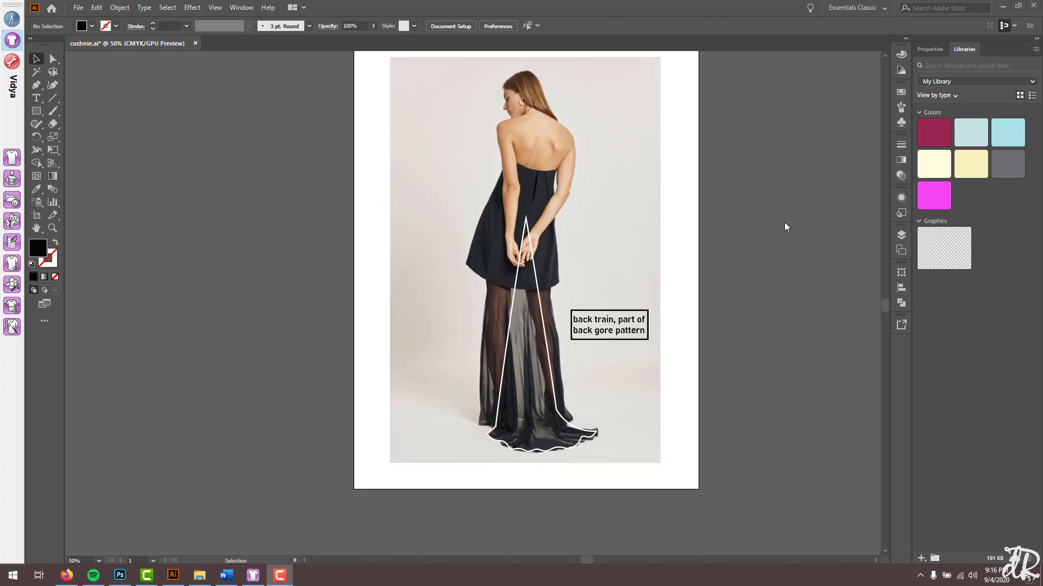
scroll(784, 223, "down", 4)
scroll(784, 227, "down", 1)
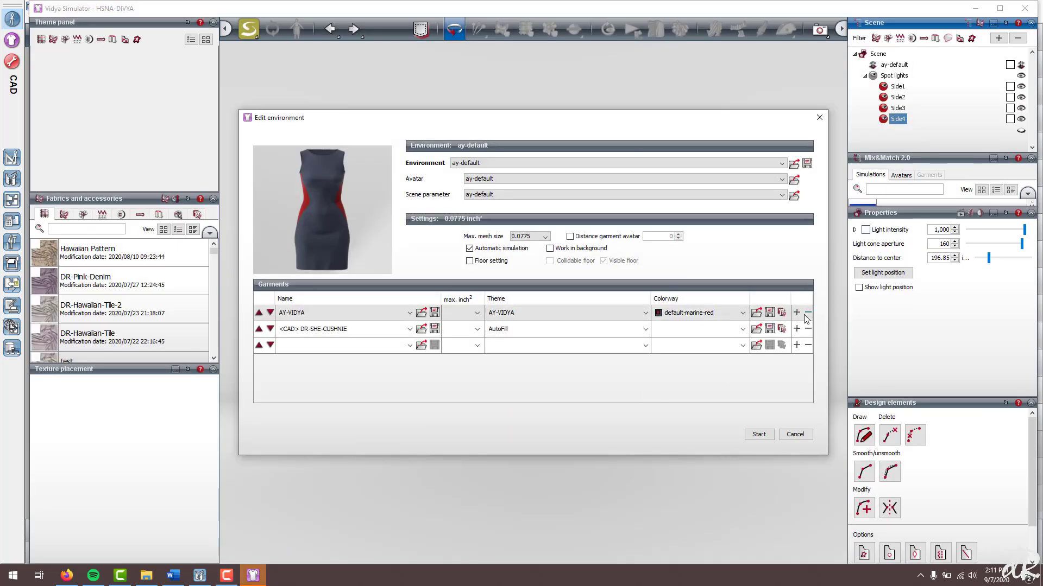
Step: Remove the AY-VIDYA garment from the environment and start it with only DR-SHE-CUSHNIE
left_click(808, 313)
left_click(751, 433)
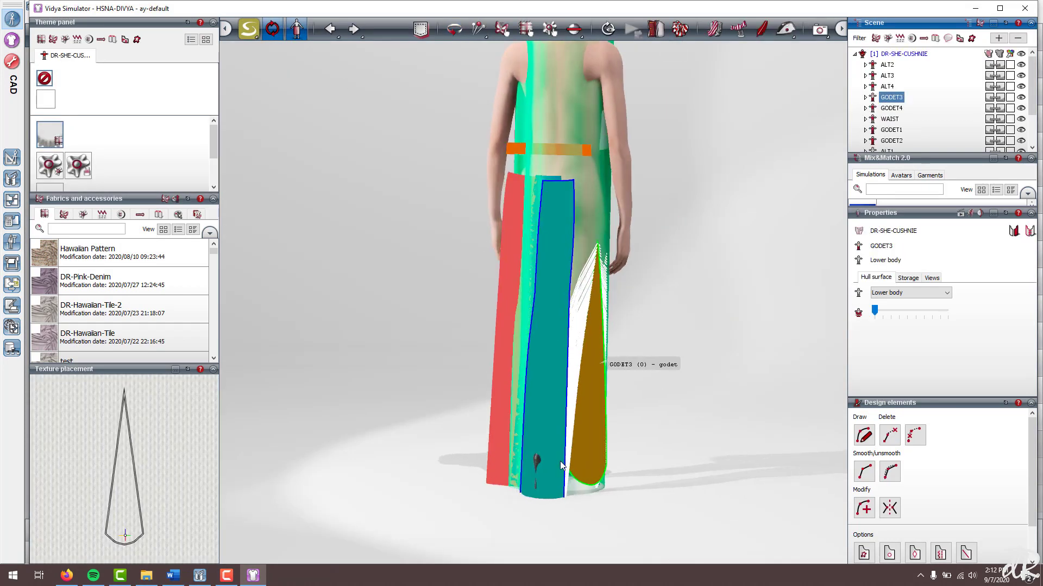
Step: Check the waist piece's placement around the avatar and start the skirt's drape simulation
left_click(547, 148)
middle_click_drag(546, 148, 607, 145)
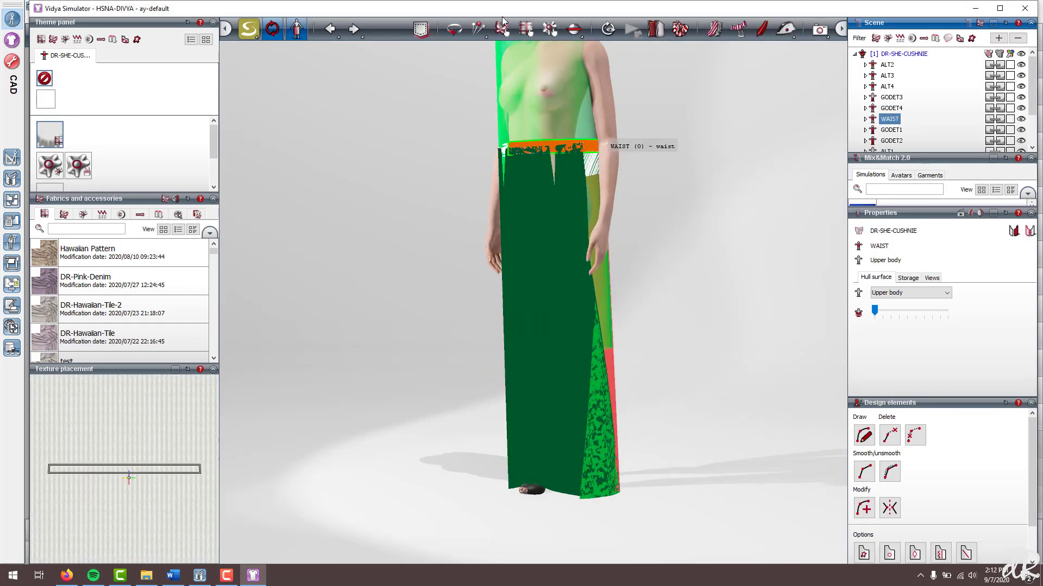
left_click(454, 28)
middle_click_drag(554, 302, 562, 258)
left_click(639, 32)
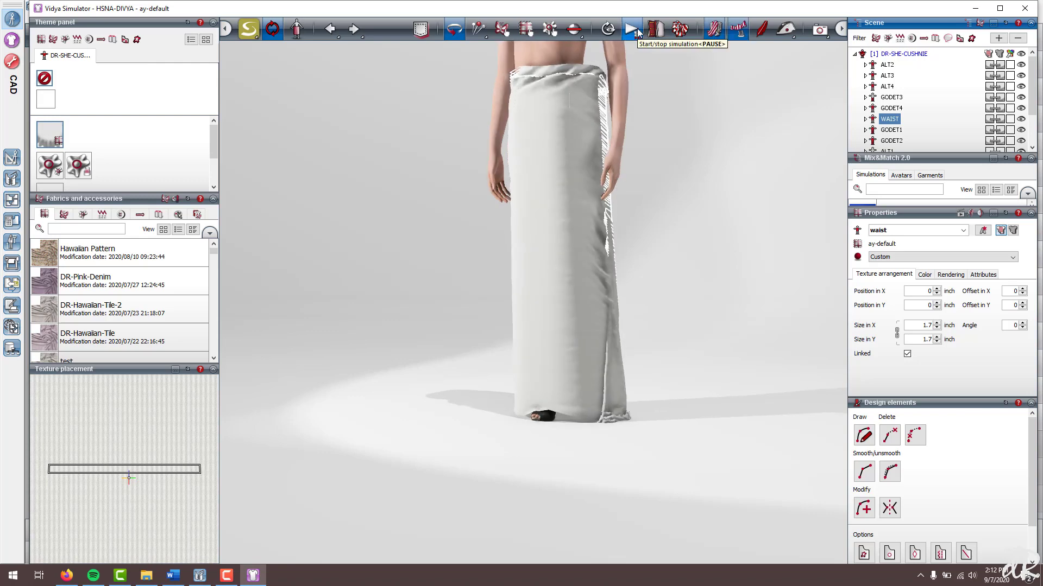
Step: Smooth the simulated skirt with the warm iron
left_click(680, 30)
left_click(787, 30)
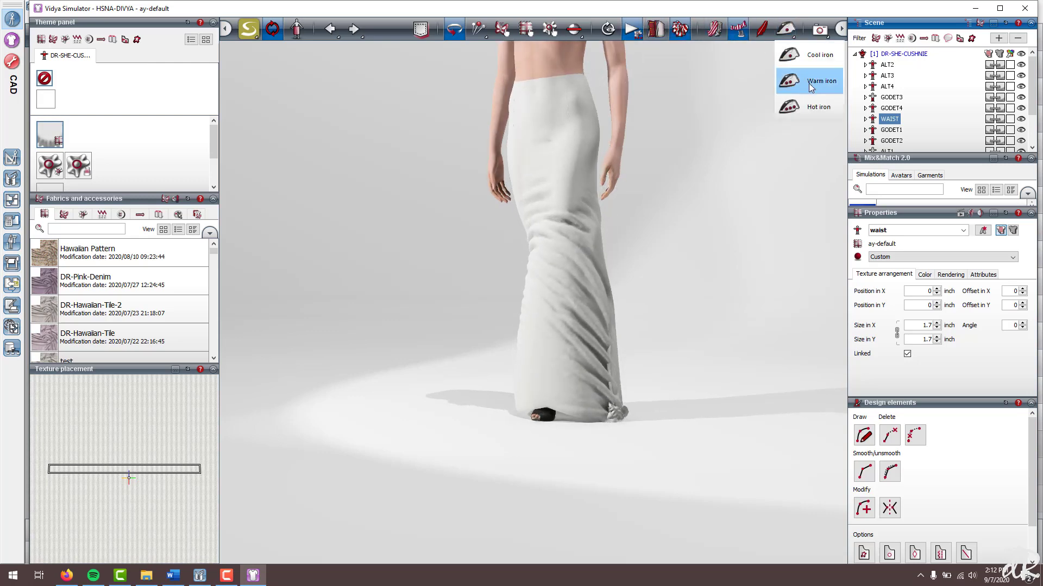
left_click(810, 79)
middle_click_drag(500, 441, 716, 406)
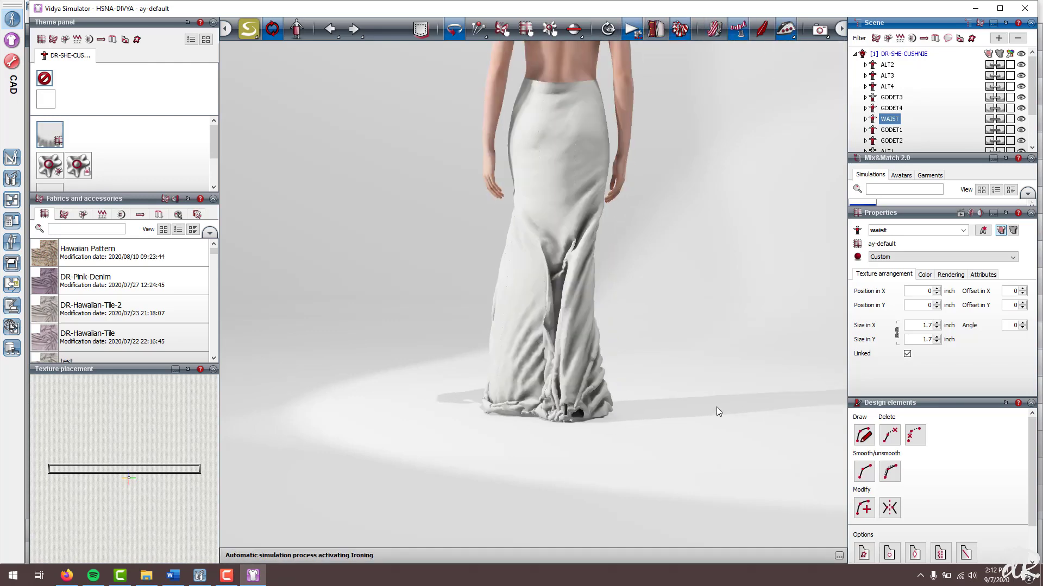
Step: Turn on layering and assign the FA_Polyester-Seide_Chiffon_schwer-Drape material to the skirt's main panels and godets
left_click(83, 214)
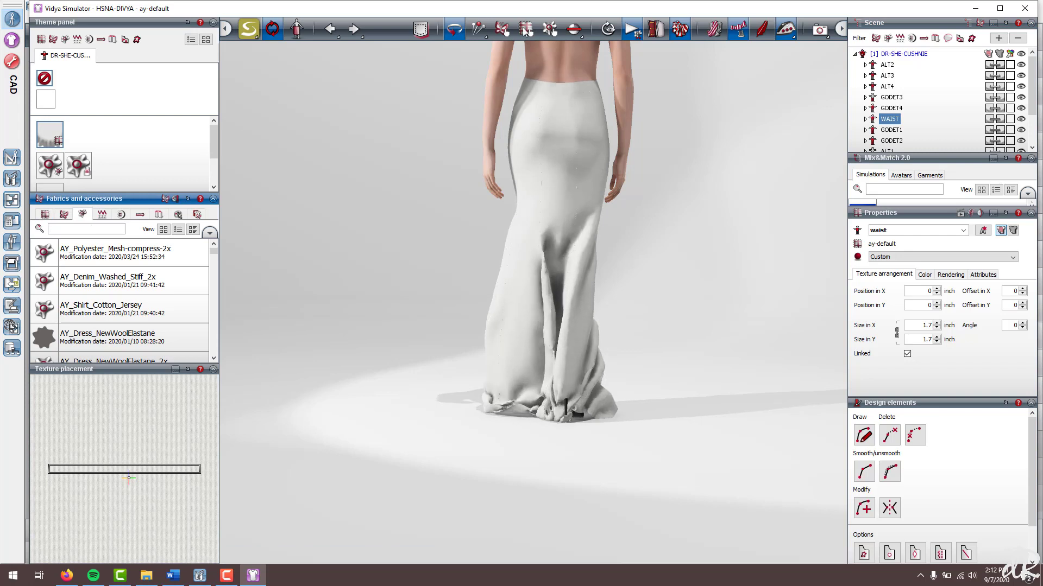
left_click(655, 29)
middle_click_drag(689, 107, 607, 335)
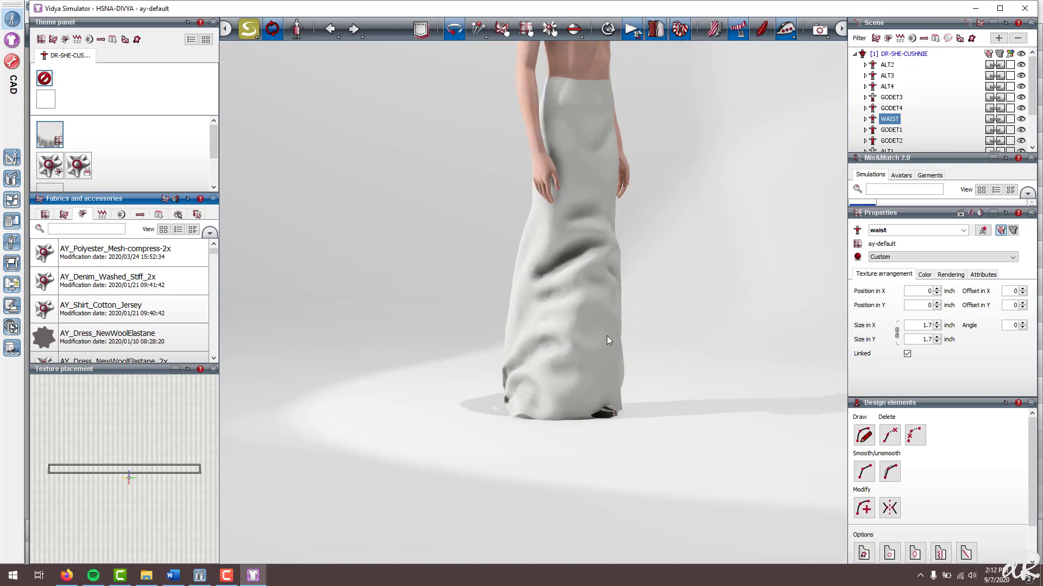
left_click(93, 231)
type("chiffon")
left_click(130, 253)
left_click(565, 234)
middle_click_drag(533, 217, 614, 201)
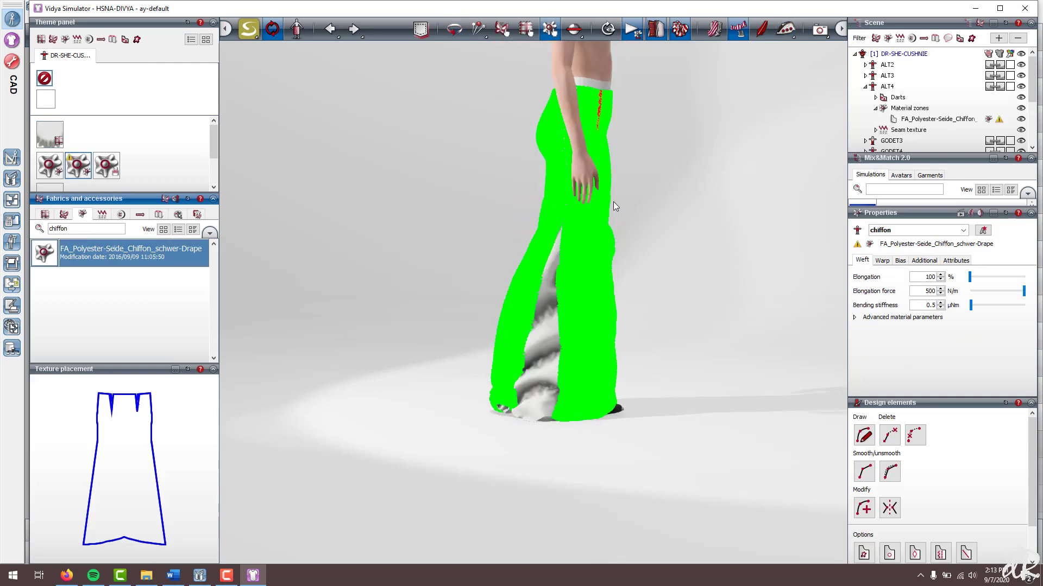
left_click(169, 262)
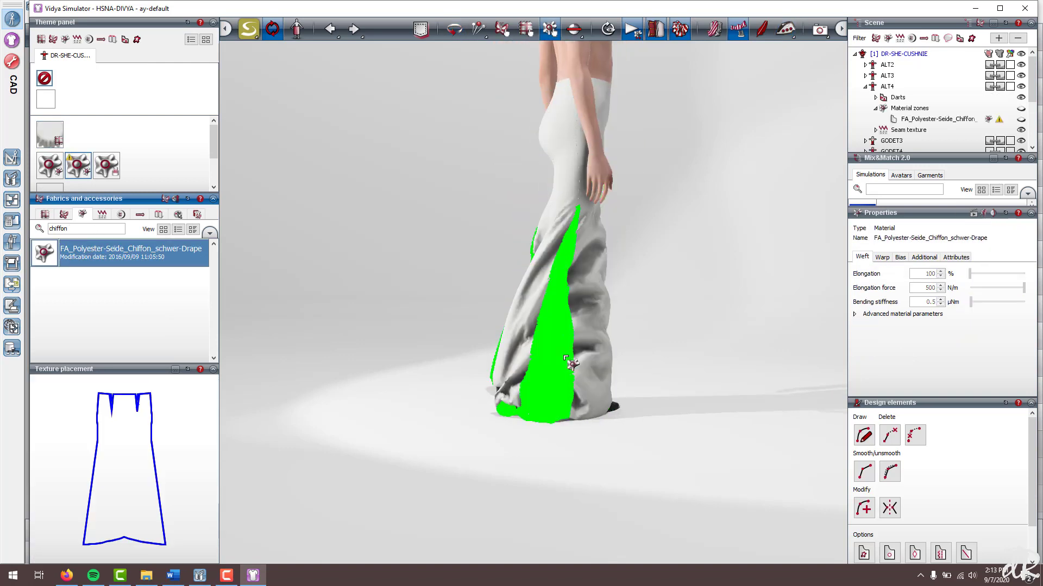
left_click(566, 358)
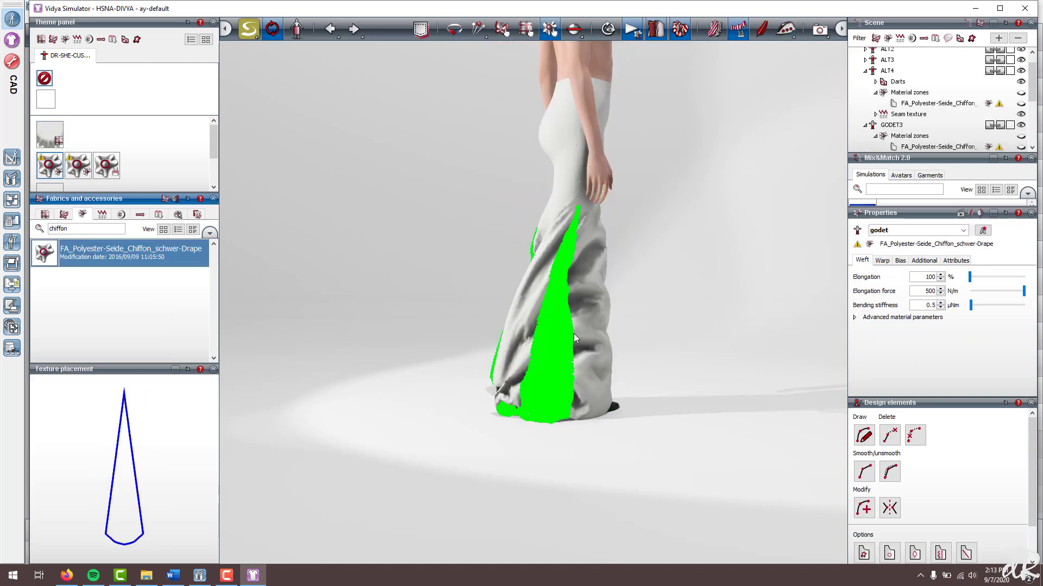
Step: Pull the skirt's back hem outward behind the avatar to spread out the train
left_click(475, 31)
middle_click_drag(505, 244, 540, 304)
left_click_drag(518, 411, 446, 426)
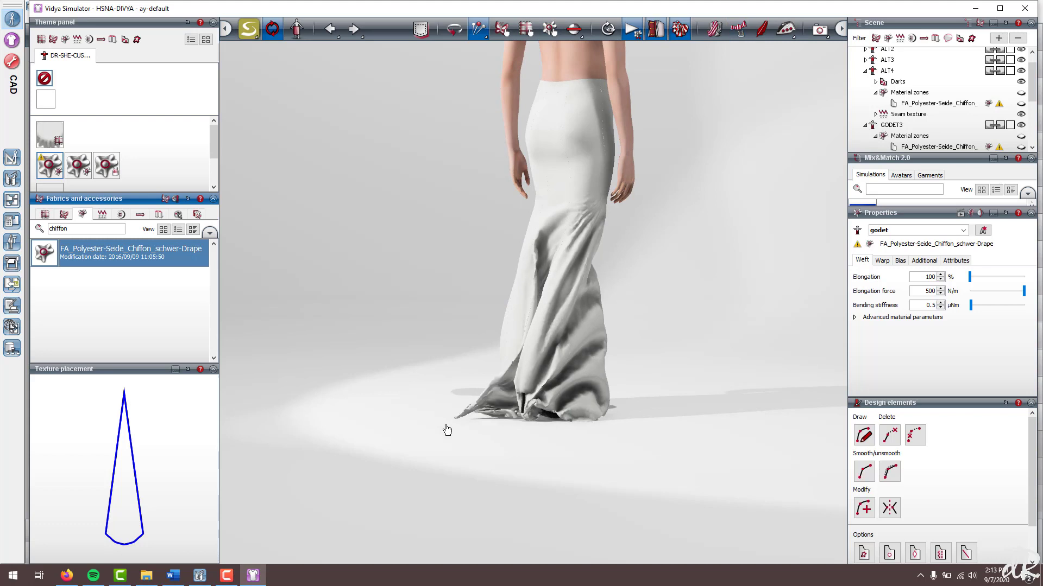
middle_click_drag(458, 426, 507, 414)
left_click_drag(507, 414, 439, 424)
middle_click_drag(439, 423, 348, 421)
Step: Smooth the skirt and its train with the hot iron
left_click(738, 30)
middle_click_drag(640, 228, 739, 228)
left_click(787, 30)
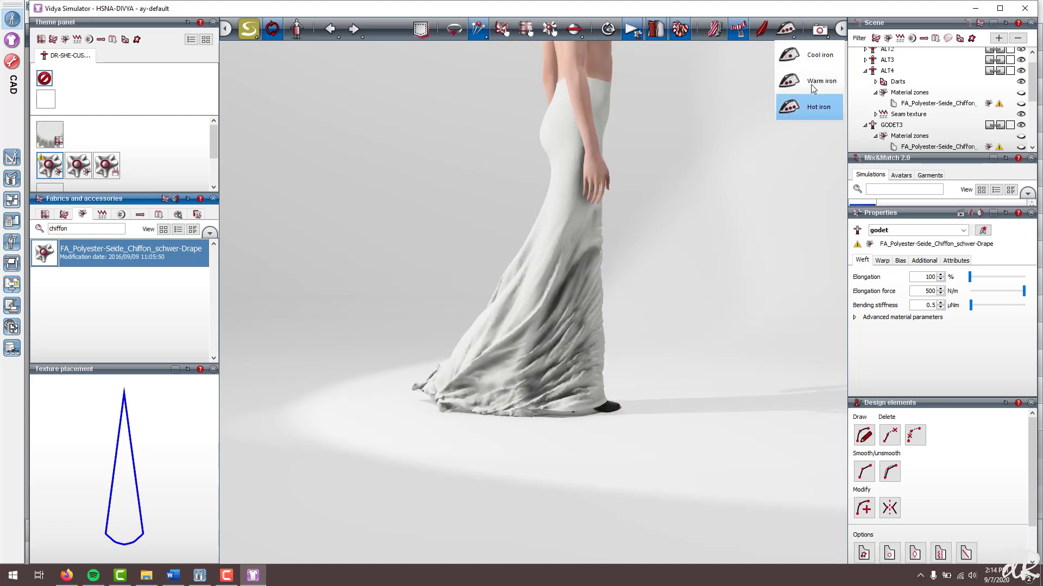
left_click(813, 105)
middle_click_drag(687, 271, 614, 276)
left_click(786, 31)
left_click(800, 109)
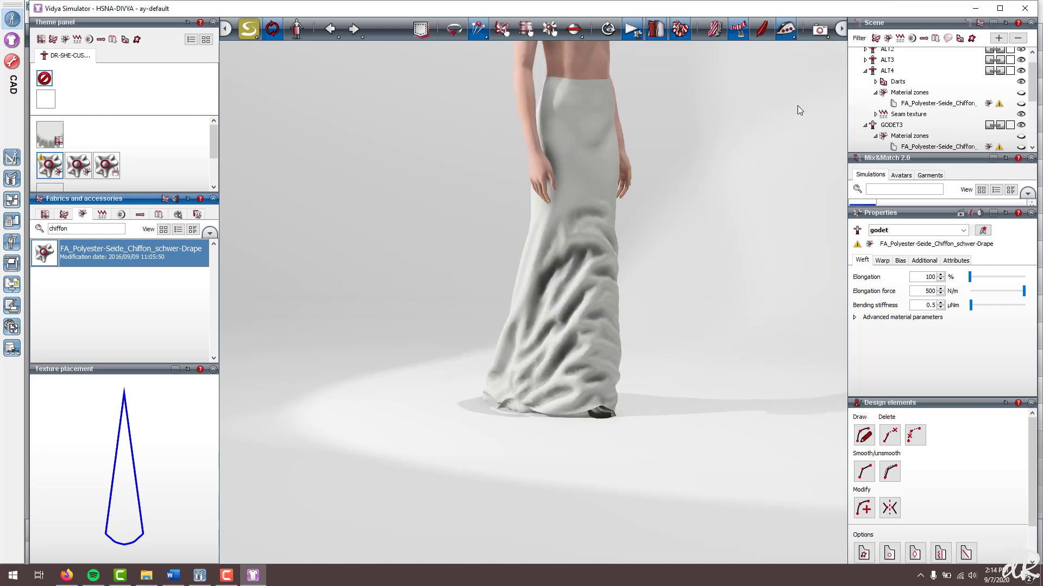
Step: Find the chiffon fabrics and apply CHIFFON_RED to the skirt panels and godets
left_click(45, 213)
left_click(66, 229)
type("chiffon")
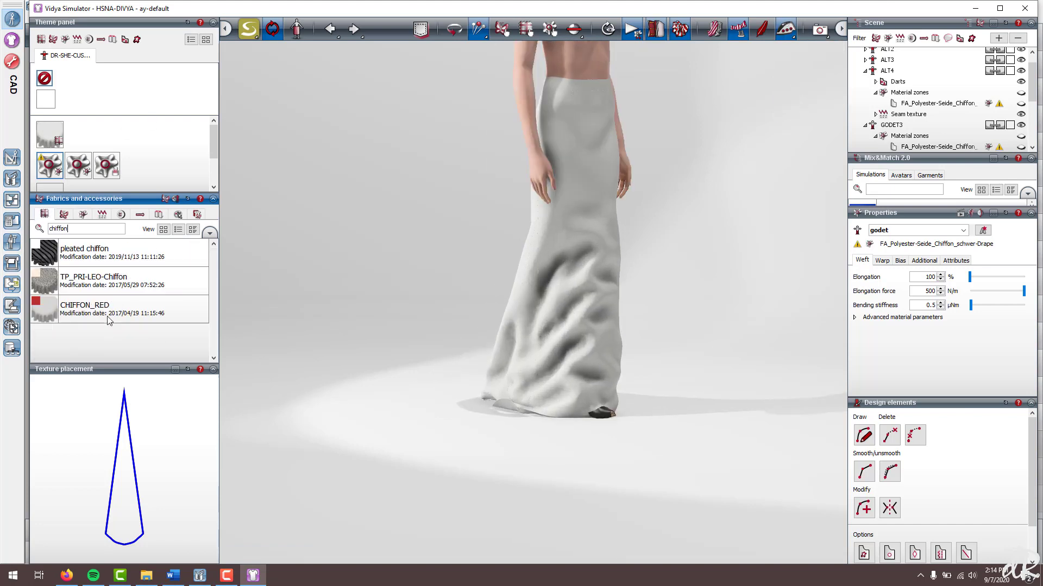
left_click_drag(109, 320, 591, 331)
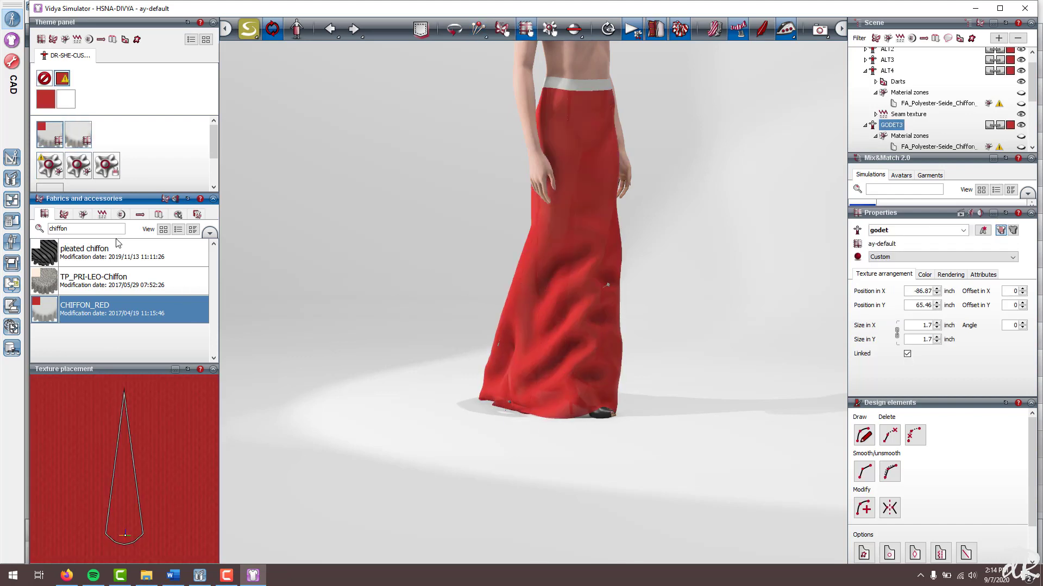
Step: Recolor the chiffon on the skirt panels and godets to black by setting its brightness to 0
left_click(514, 308)
left_click(924, 275)
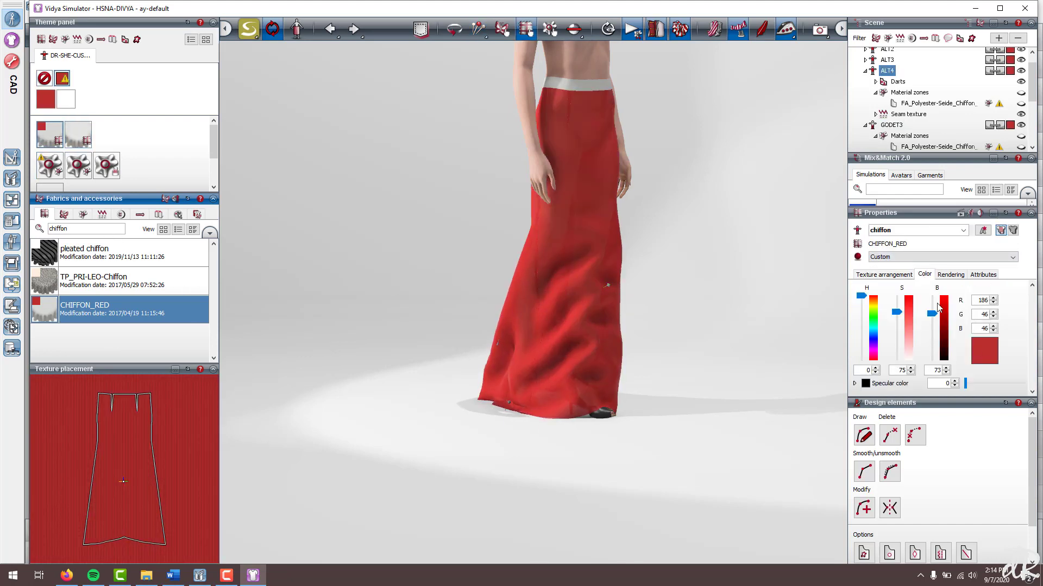
left_click_drag(938, 307, 937, 361)
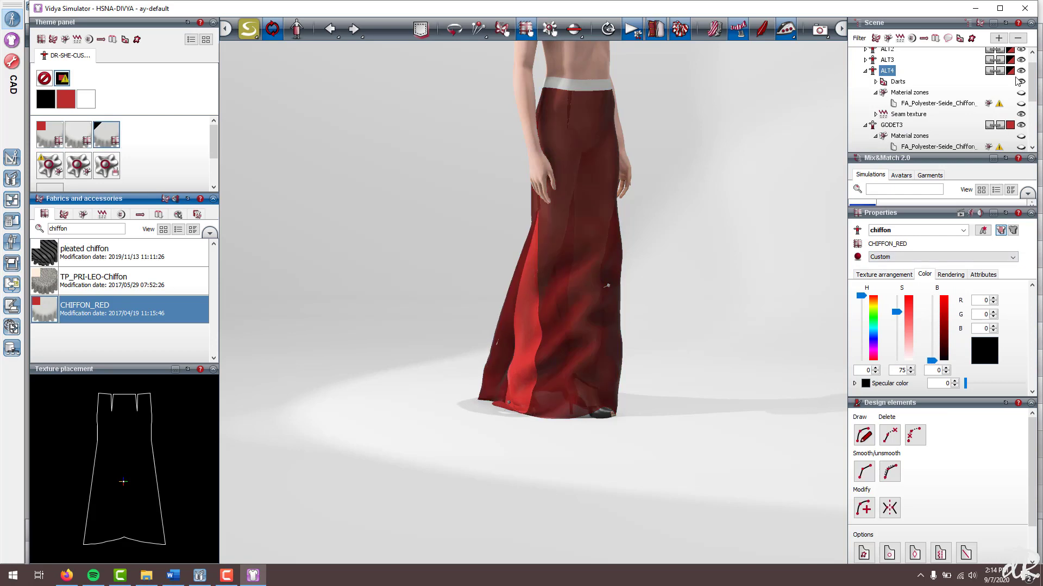
left_click(1010, 125)
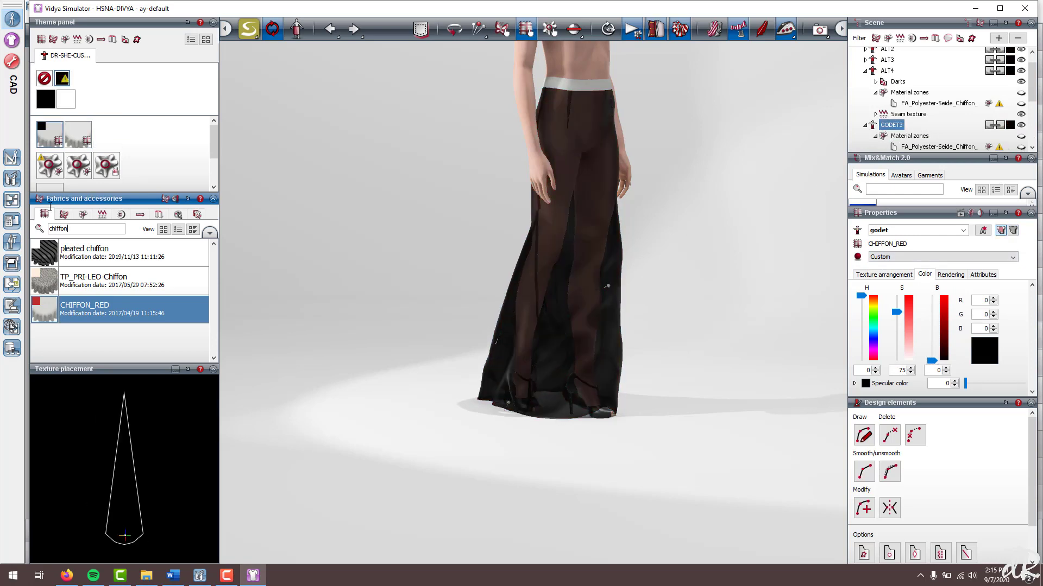
Step: Apply the ay-default fabric to the waistband and color it black with brightness 0
double_click(59, 229)
type("default")
left_click_drag(77, 252, 579, 84)
left_click_drag(932, 296, 932, 361)
mouse_move(678, 261)
middle_mouse_down()
mouse_move(598, 261)
mouse_move(678, 260)
middle_mouse_up()
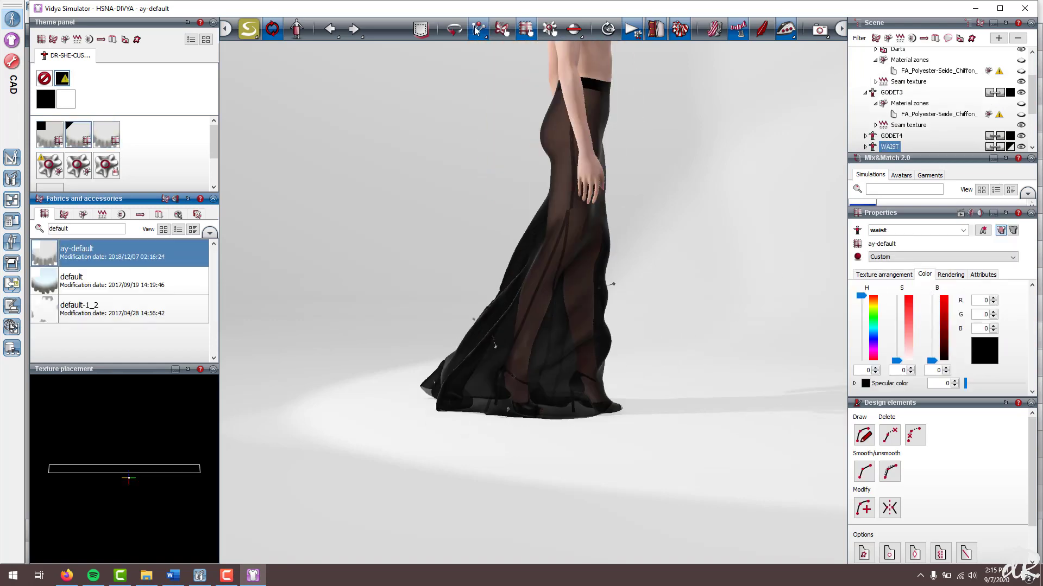
Step: Stop the skirt simulation and inspect the draped train from different sides
middle_click_drag(556, 263, 467, 363)
left_click(632, 29)
scroll(620, 211, "down", 5)
scroll(620, 212, "up", 5)
middle_click_drag(575, 304, 820, 172)
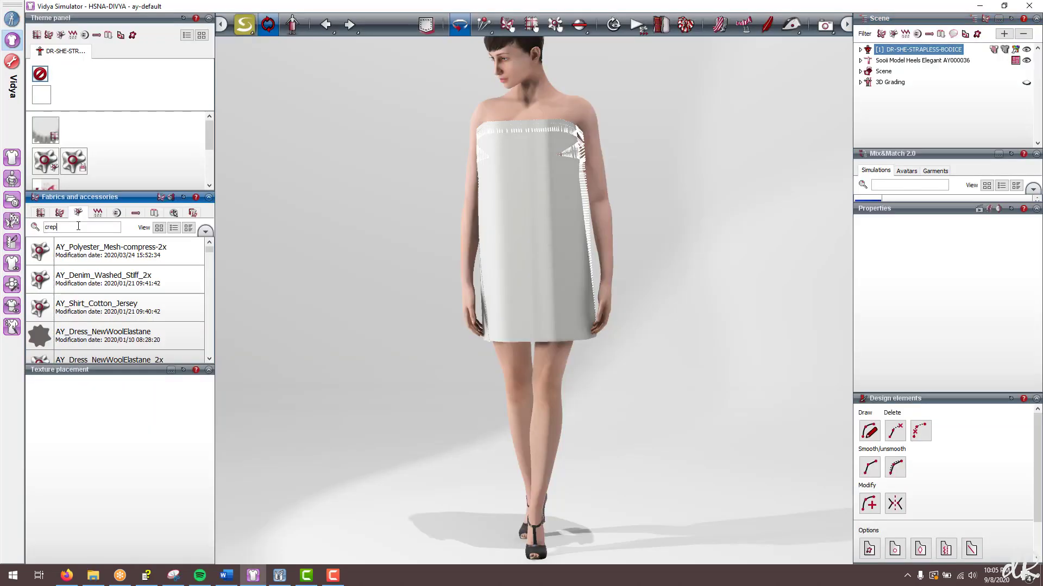
Step: Assign the AY_Viscose_Crepe material to the strapless dress body and the METAL material to the metal boning pieces
left_click(41, 250)
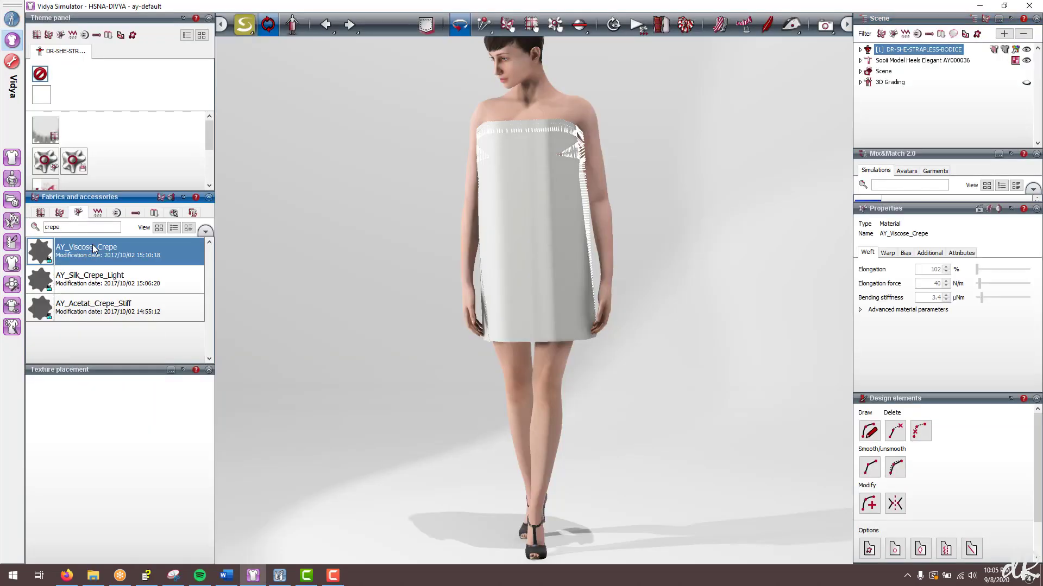
left_click_drag(40, 251, 524, 265)
middle_click_drag(653, 151, 404, 201)
double_click(82, 227)
type("metal")
left_click(41, 251)
left_click_drag(40, 251, 562, 156)
Step: Assign the Bra-Pad-01mm_friction02 material to the piece at the dress's upper back
double_click(82, 227)
type("bra")
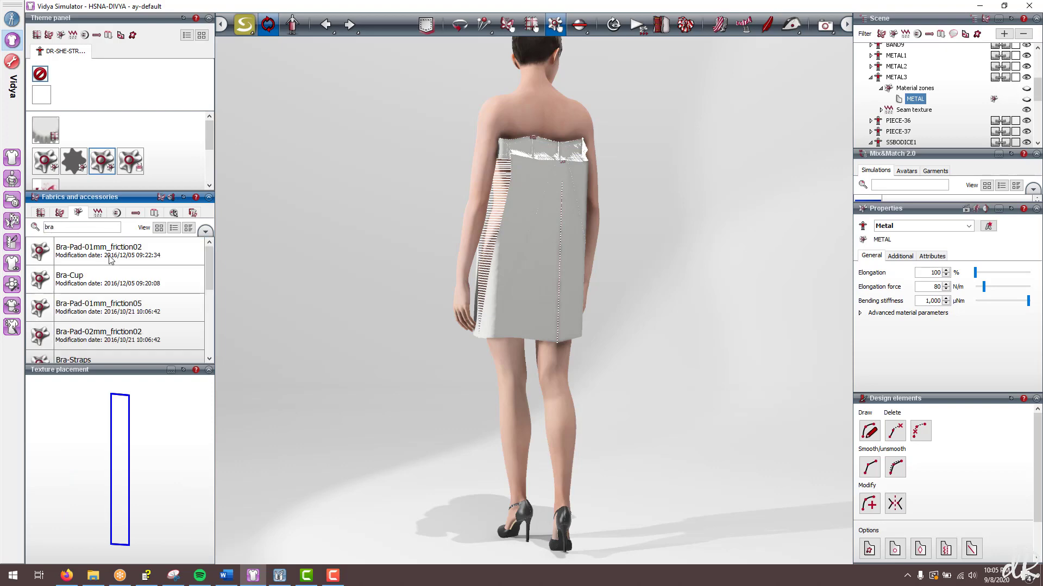
left_click_drag(40, 251, 523, 148)
Step: Find the tape materials and assign BoundingTapeHood_NH to the tape pieces along the dress's upper edge
scroll(527, 147, "up", 3)
middle_click_drag(532, 98, 516, 164)
left_click(513, 176)
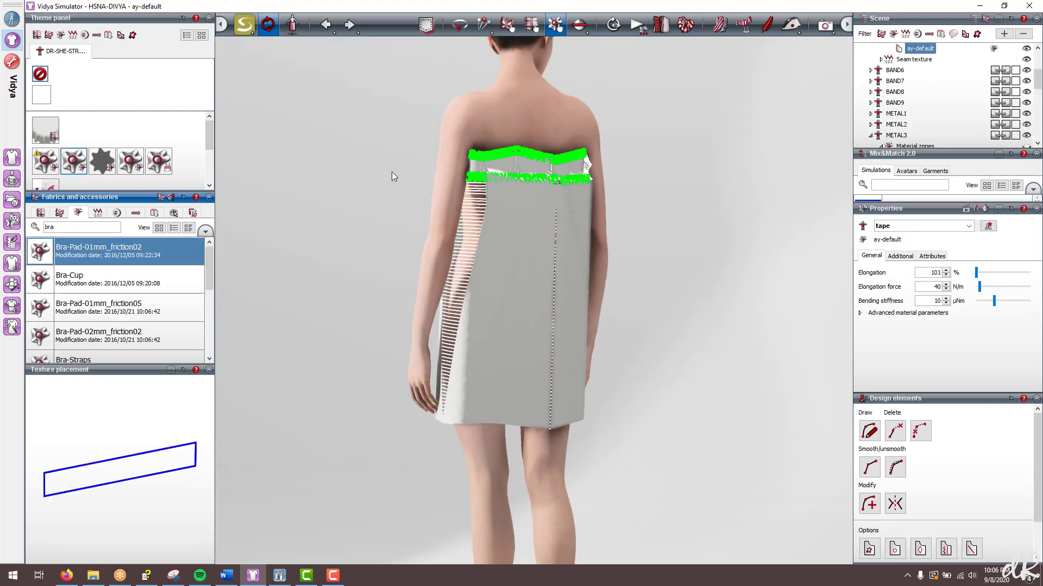
left_click_drag(62, 227, 35, 227)
type("band")
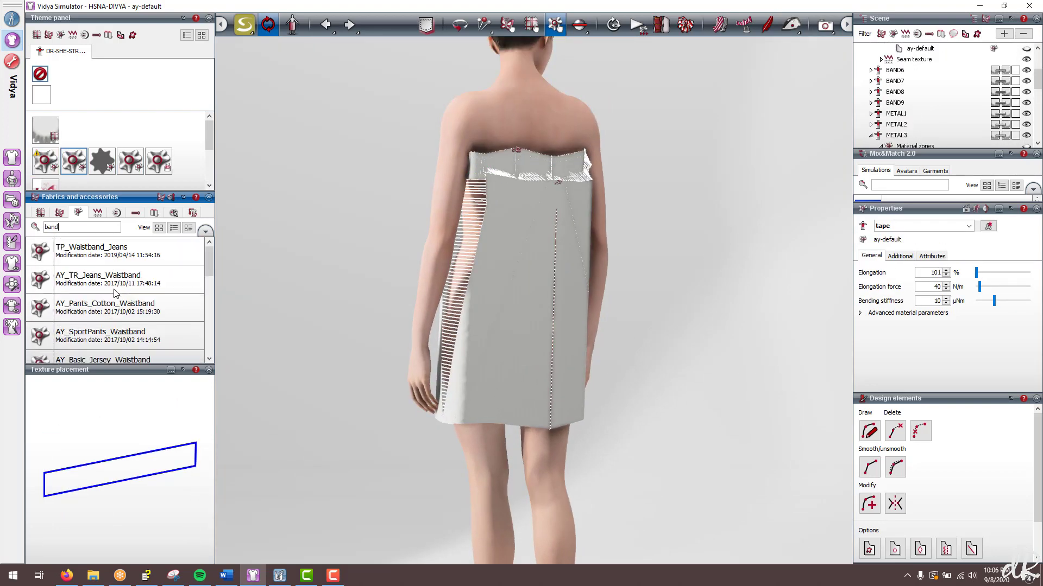
key("BackSpace")
key("BackSpace")
key("BackSpace")
type("tape")
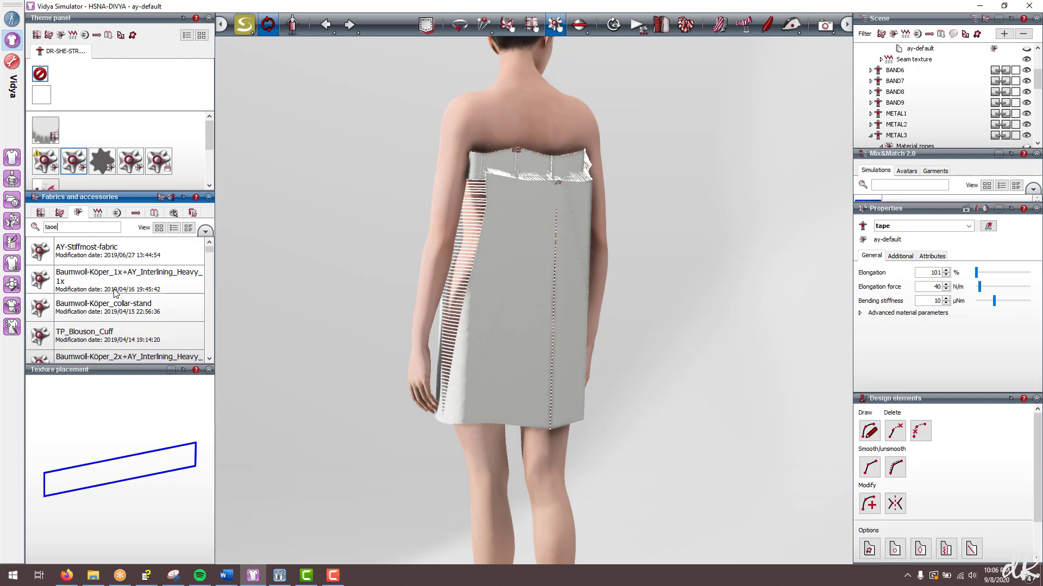
left_click(105, 288)
Step: Run the strapless dress's drape simulation with layering set to 0.0472 inch, and stop it once draped
double_click(663, 87)
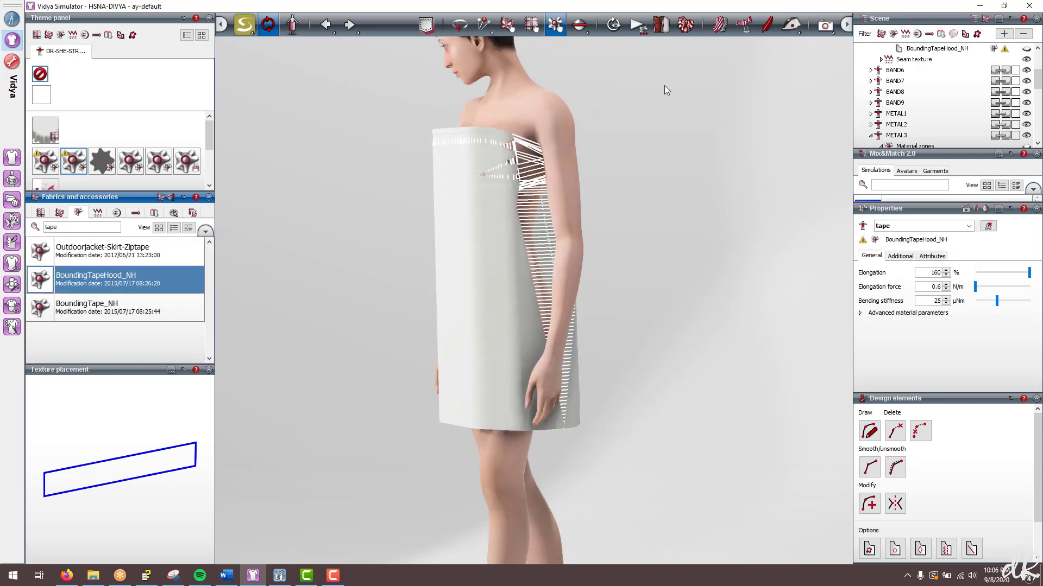
left_click(637, 25)
left_click(661, 26)
left_click_drag(702, 43, 716, 44)
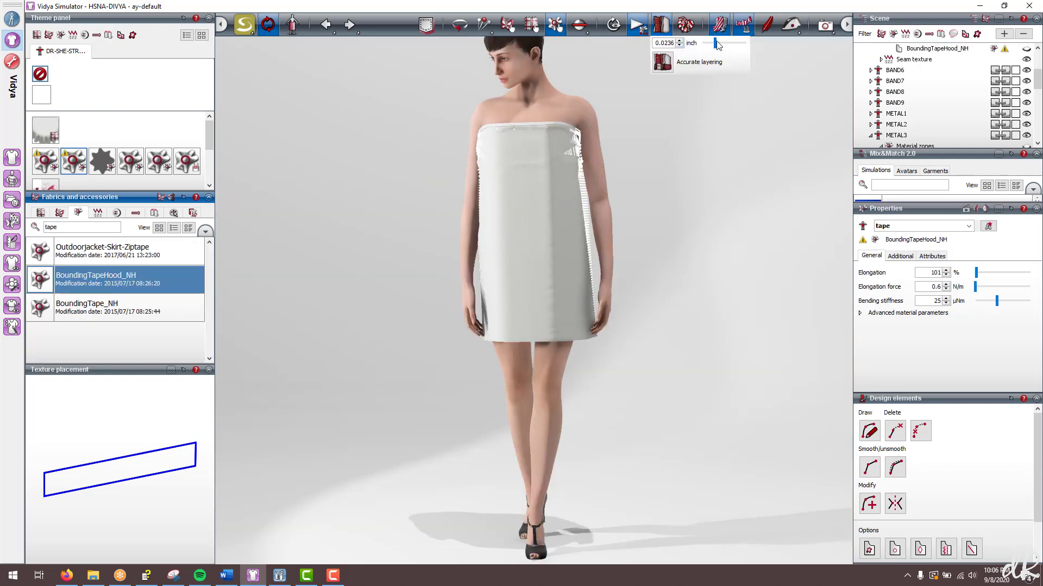
left_click(685, 28)
left_click(641, 31)
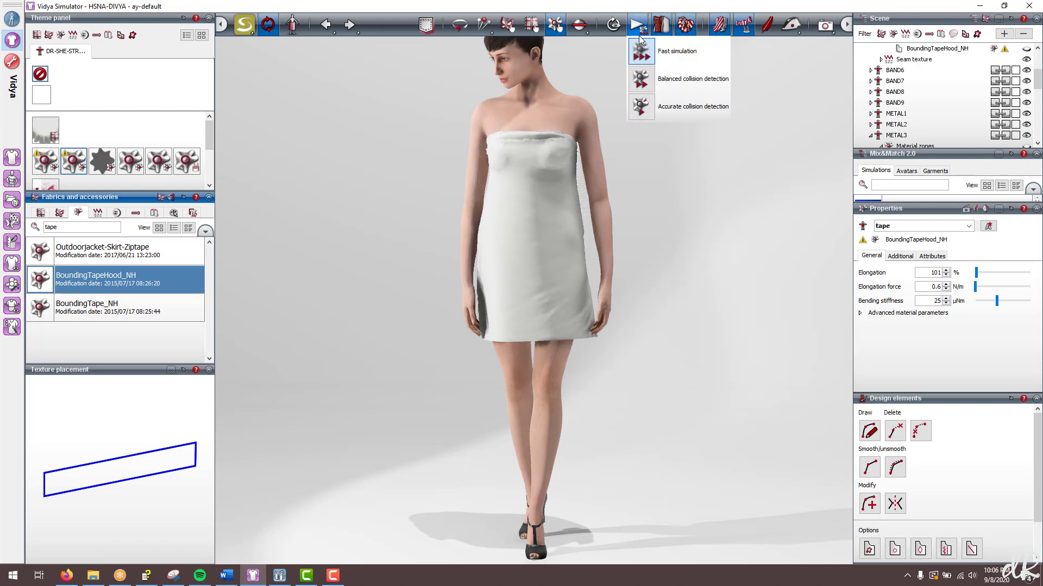
left_click(661, 24)
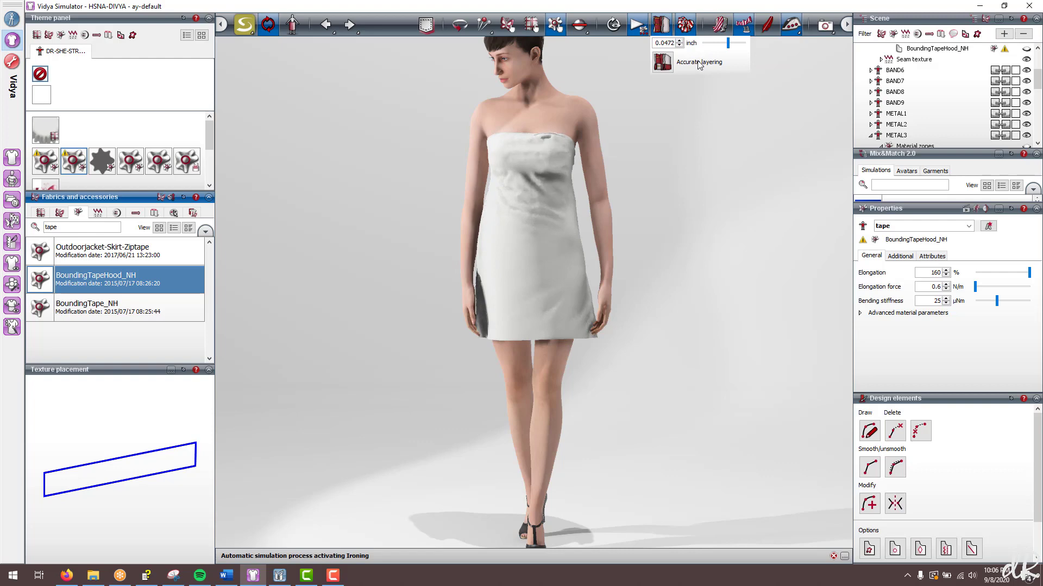
left_click(638, 26)
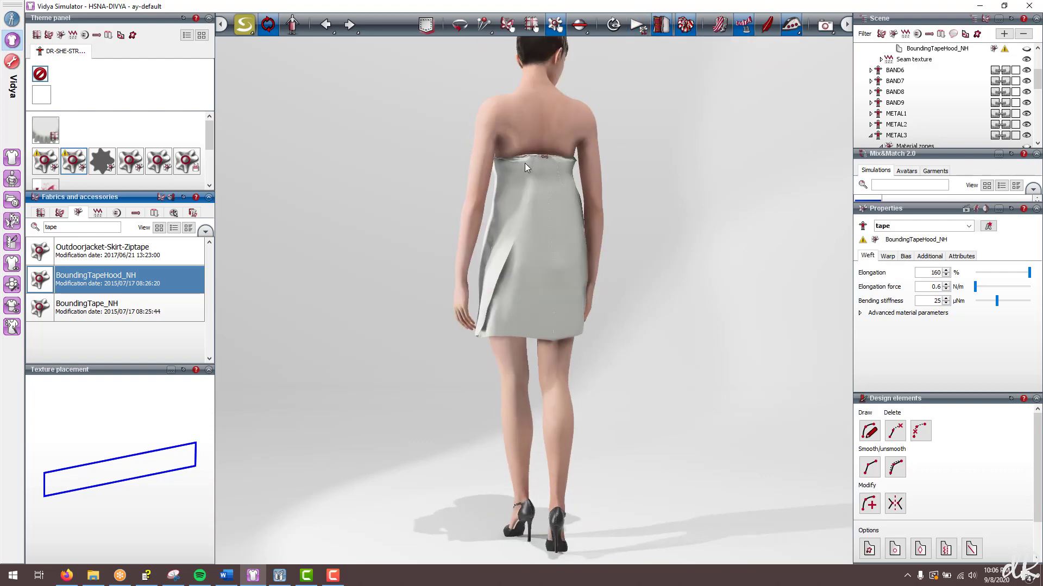
Step: Find the crepe fabrics and assign AY_Viscose_Crepe TOUCH to the dress body and the bands along its upper edge
left_click(39, 212)
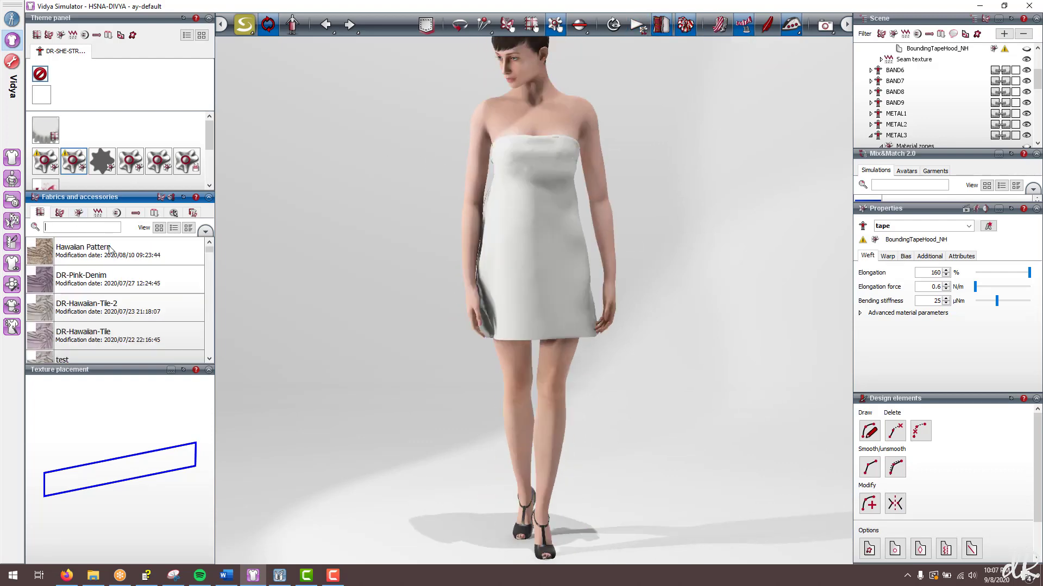
type("crepe")
left_click_drag(125, 251, 508, 256)
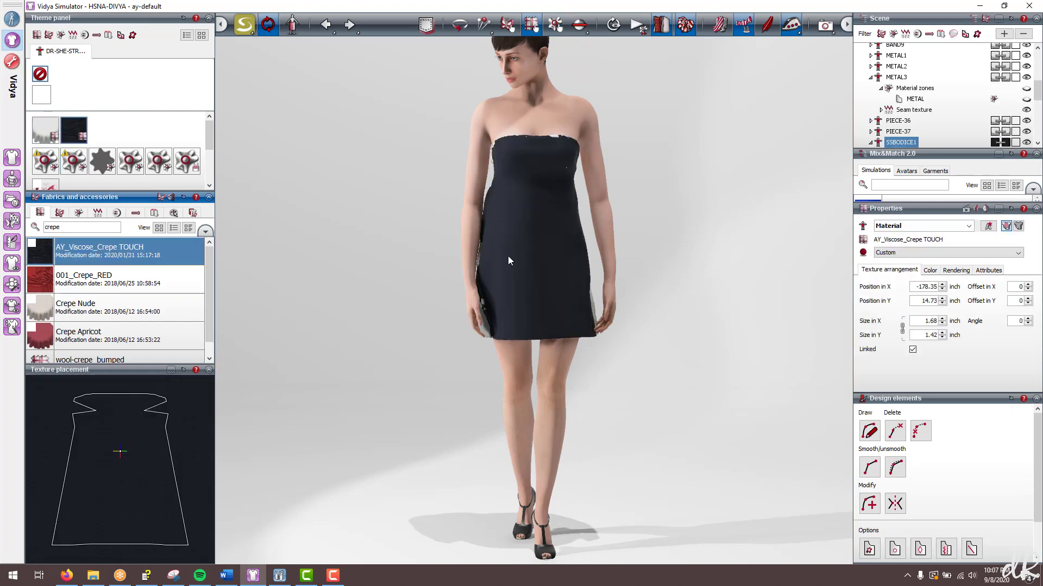
left_click_drag(168, 251, 555, 137)
middle_click_drag(448, 203, 583, 162)
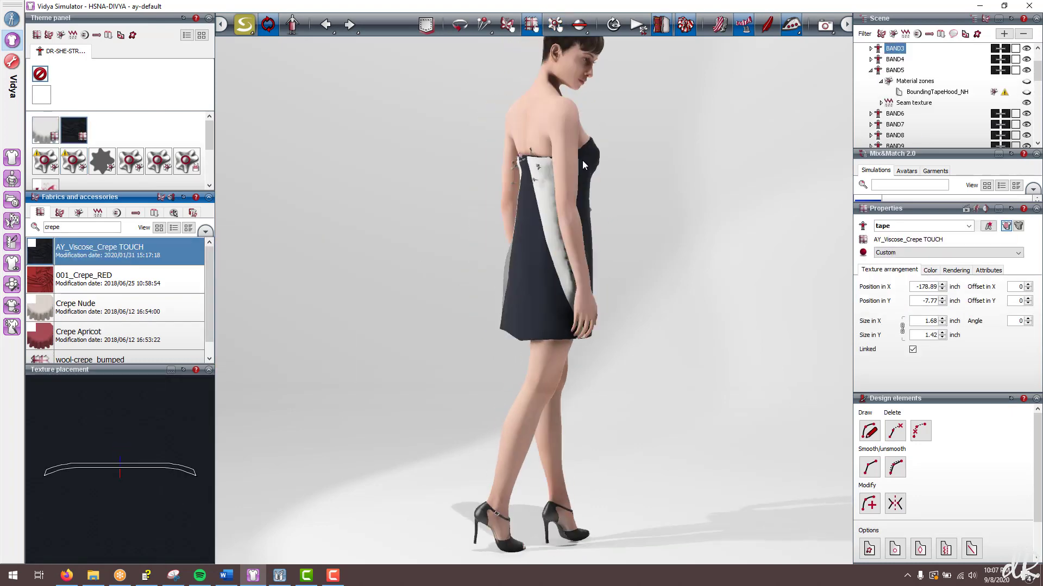
Step: Set the fabric thickness of the ay-default material on the back side panels to 0.3 inch
left_click(555, 24)
left_click(560, 196)
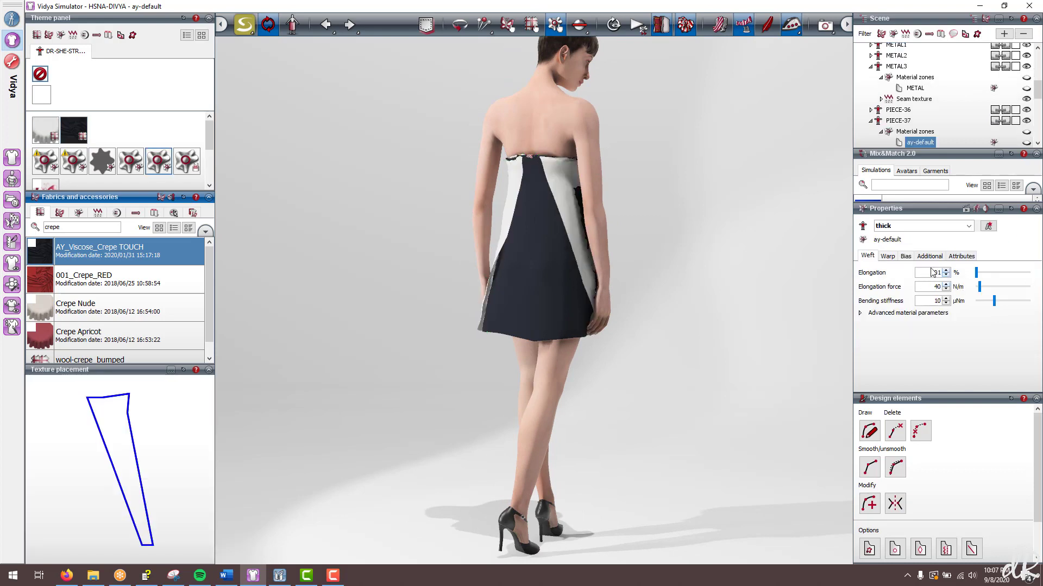
left_click(908, 259)
left_click(928, 258)
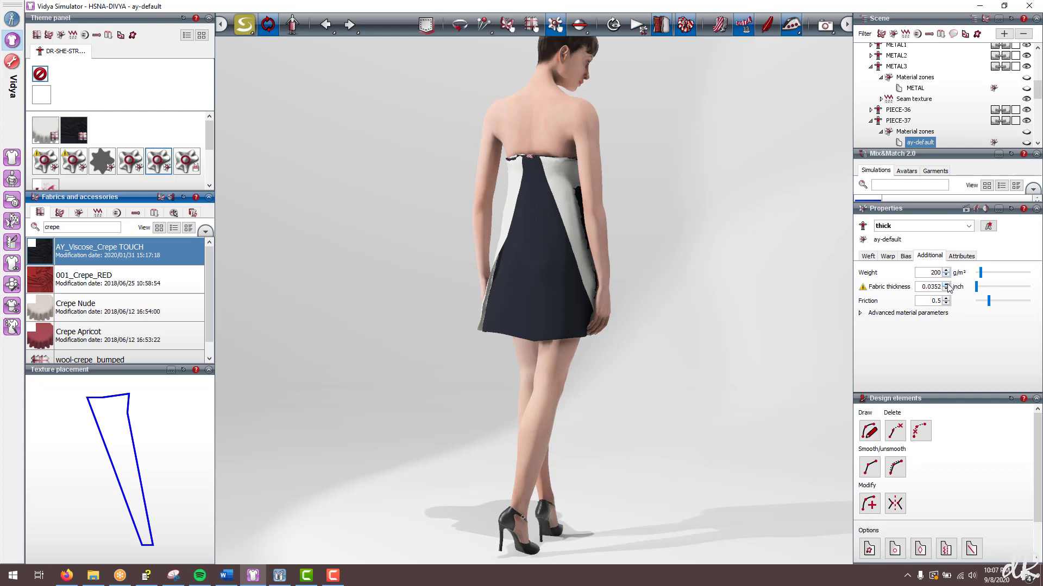
mouse_move(673, 307)
middle_mouse_down()
mouse_move(686, 307)
mouse_move(663, 291)
mouse_move(684, 291)
middle_mouse_up()
scroll(684, 305, "up", 3)
left_click_drag(922, 287, 943, 288)
type("0.3")
key("Return")
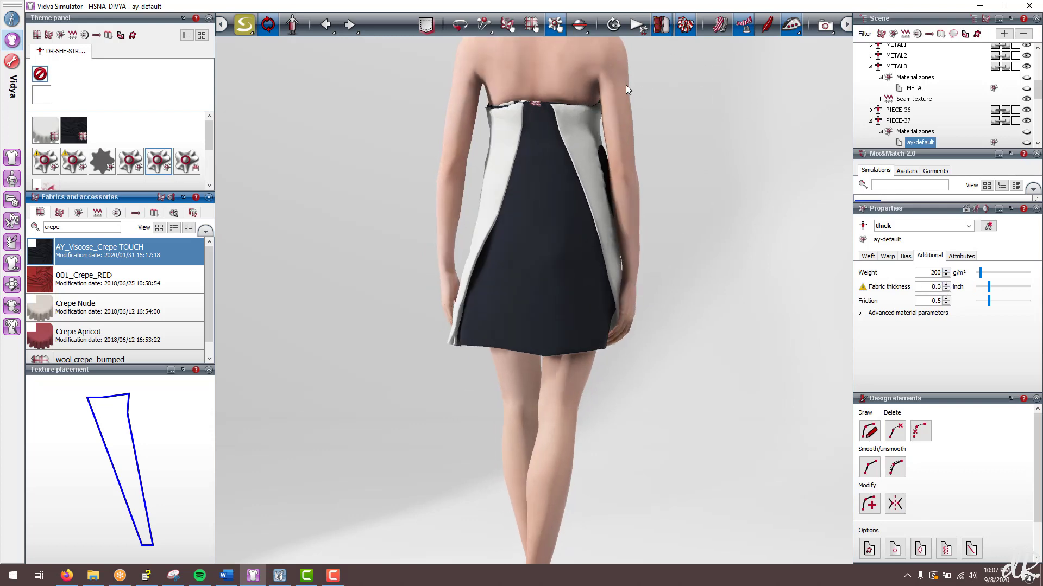
Step: Assign AY_Viscose_Crepe TOUCH to the remaining back side panels and the padding piece at the upper back
left_click(490, 209)
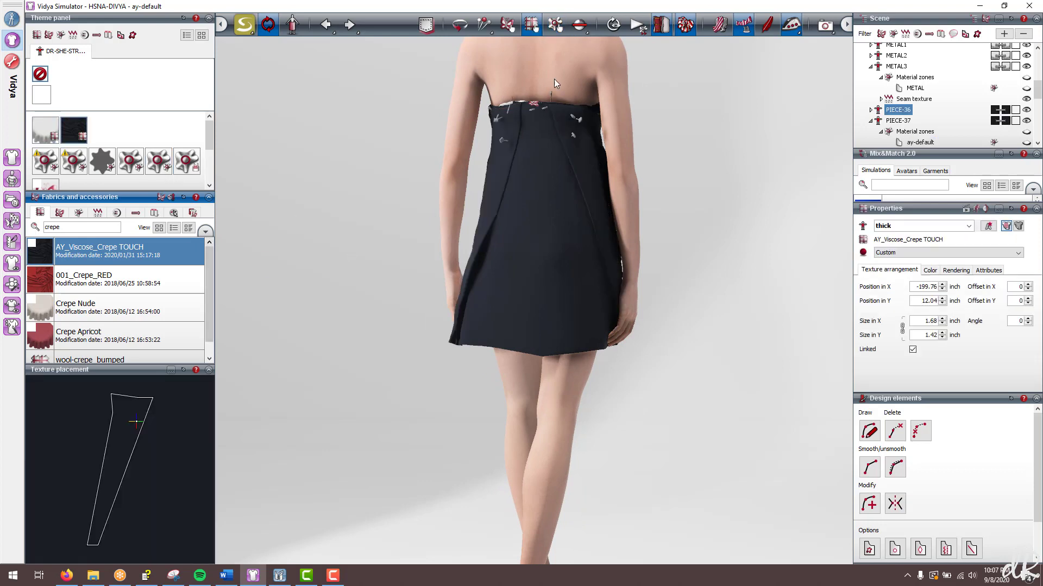
left_click(505, 104)
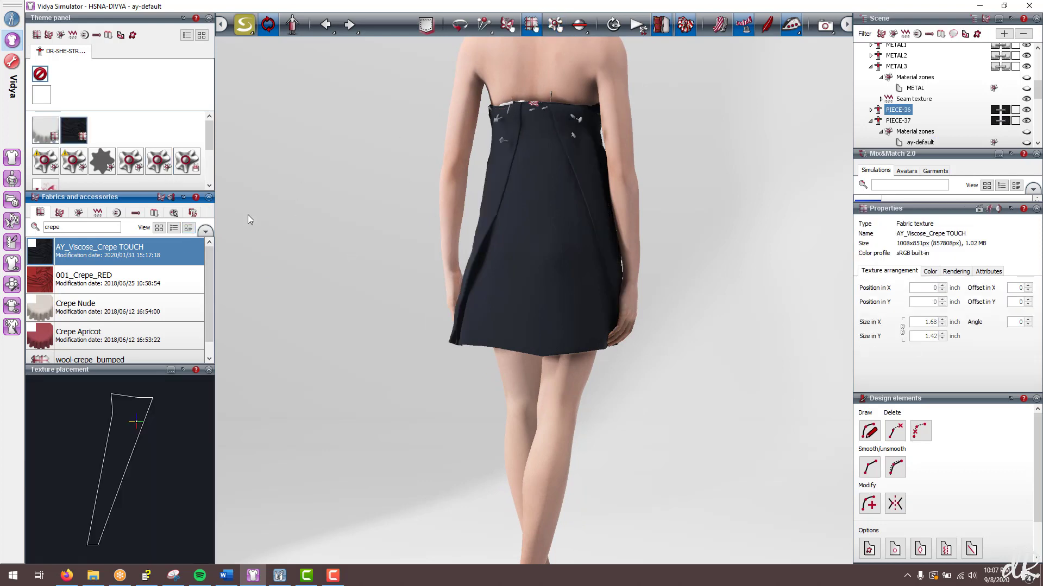
left_click(487, 137)
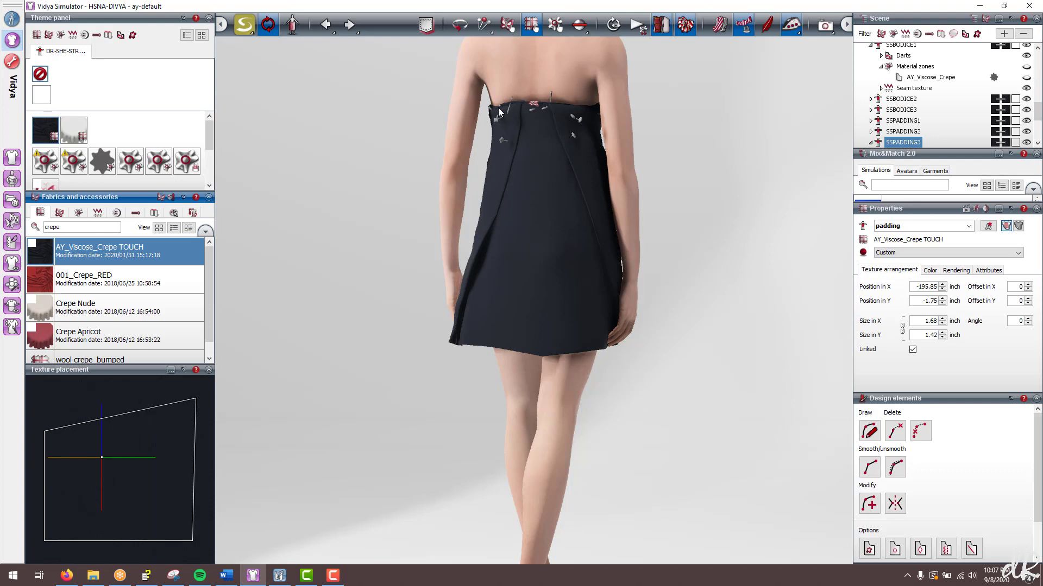
Step: Rerun the strapless dress's drape simulation with the thicker back panels, and stop it once draped
mouse_move(650, 31)
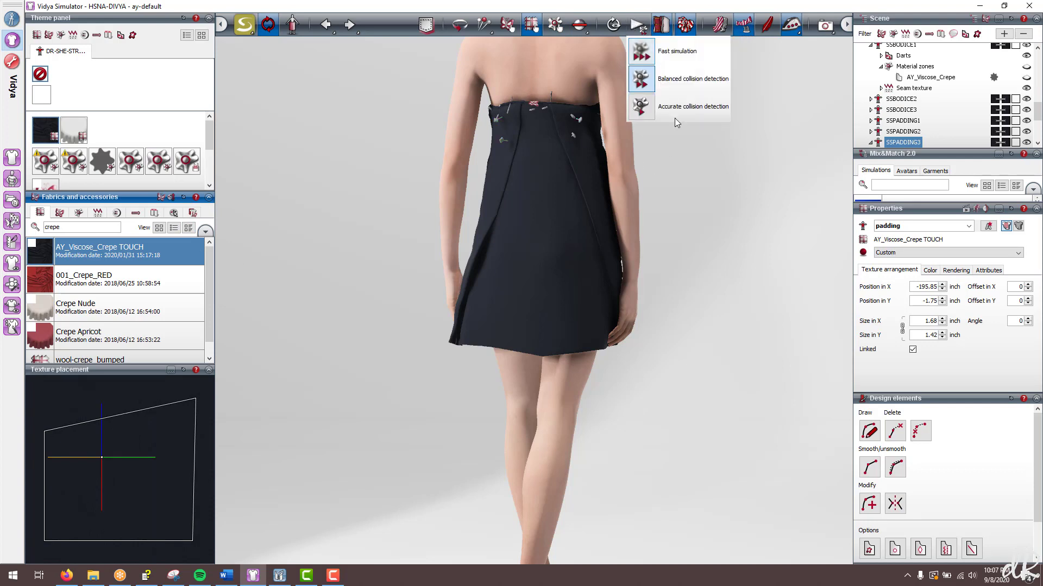
middle_click_drag(585, 140, 615, 158)
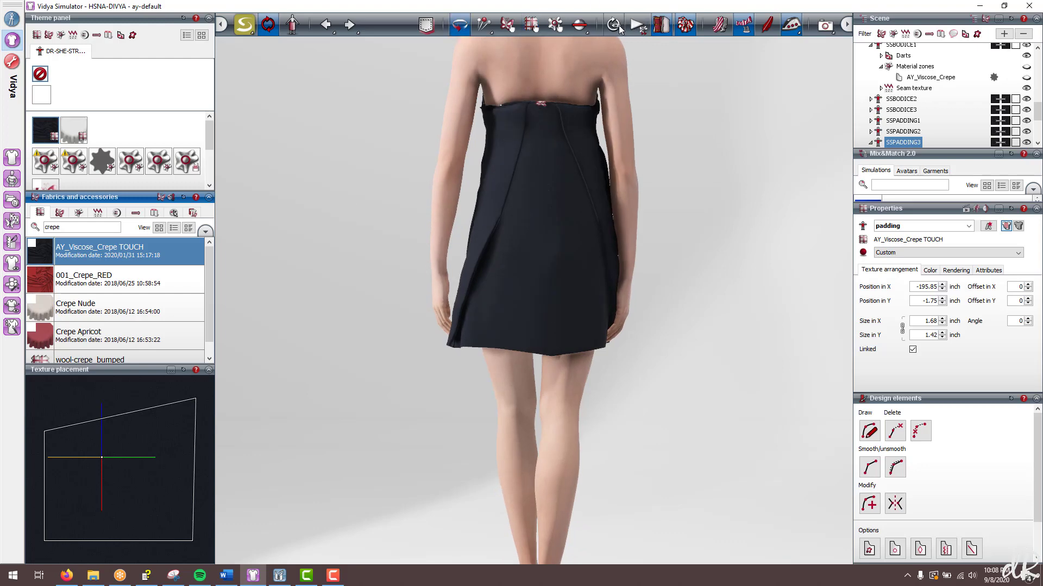
left_click(613, 27)
middle_click_drag(706, 296, 304, 265)
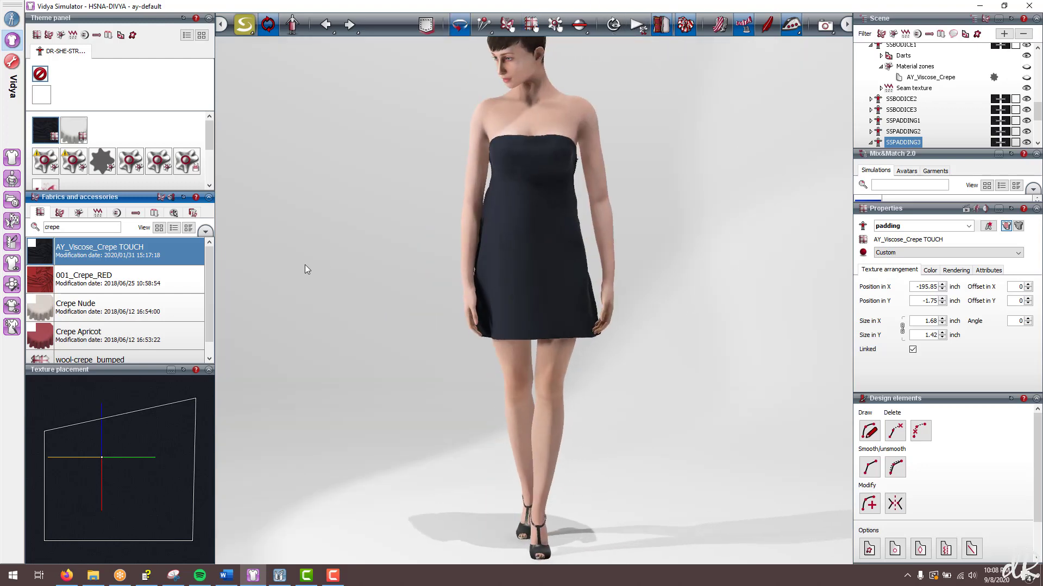
Step: Place the p15150zipprova zipper appliqué at the dress's upper back edge, and replace the leftover default fabric with AY_Viscose_Crepe TOUCH
left_click(60, 213)
scroll(70, 301, "down", 3)
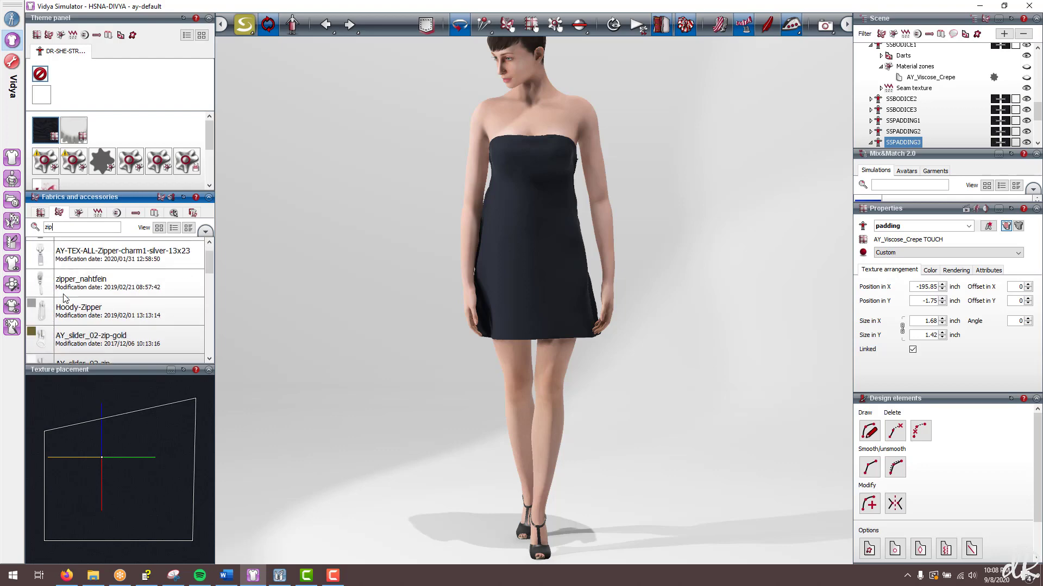
left_click(70, 331)
middle_click_drag(689, 199, 419, 240)
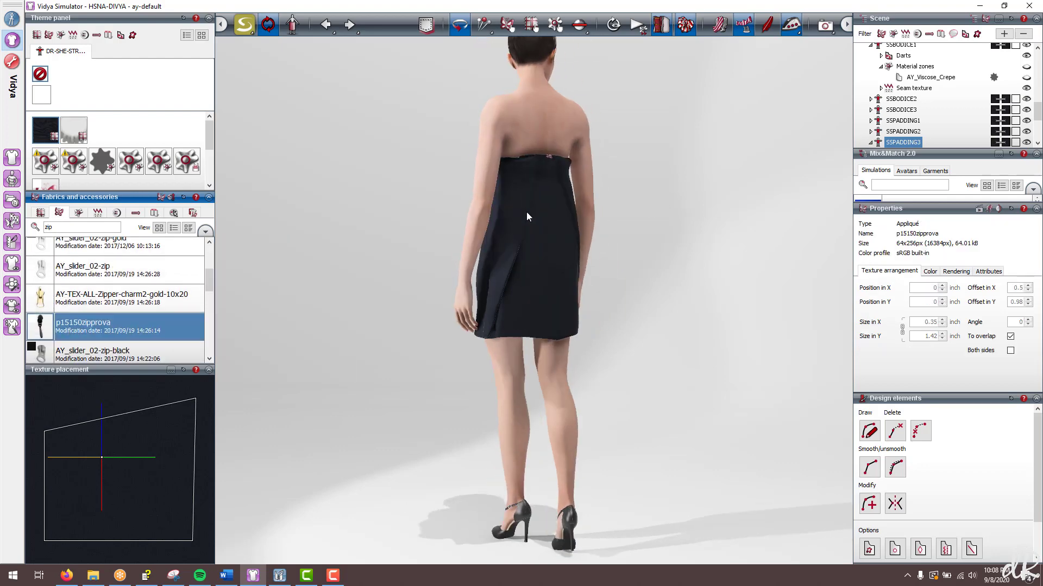
scroll(526, 212, "up", 5)
middle_click_drag(526, 213, 528, 351)
left_click_drag(176, 330, 538, 172)
left_click(462, 26)
scroll(624, 128, "up", 5)
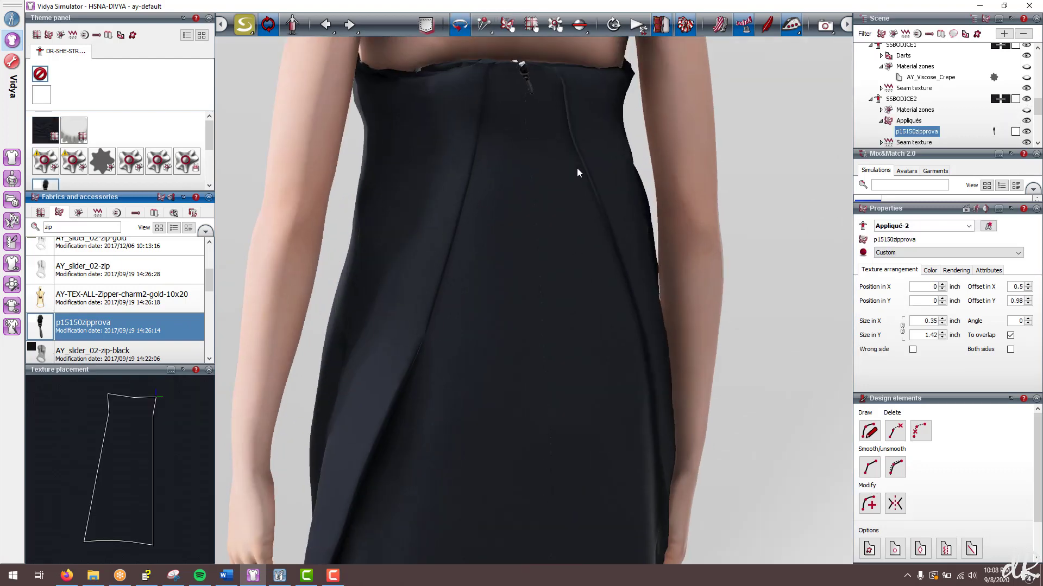
left_click_drag(78, 140, 79, 140)
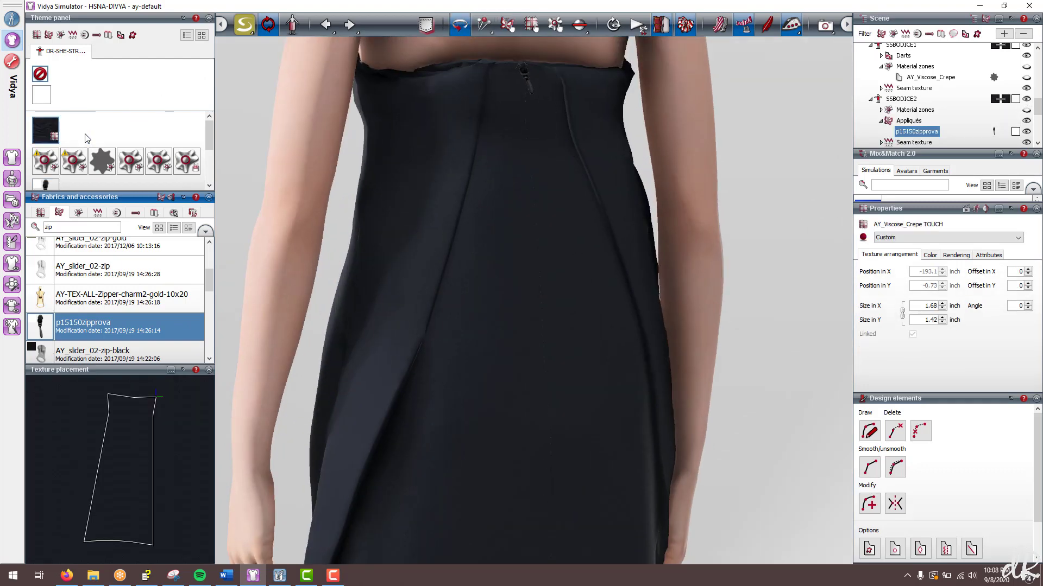
scroll(712, 190, "down", 2)
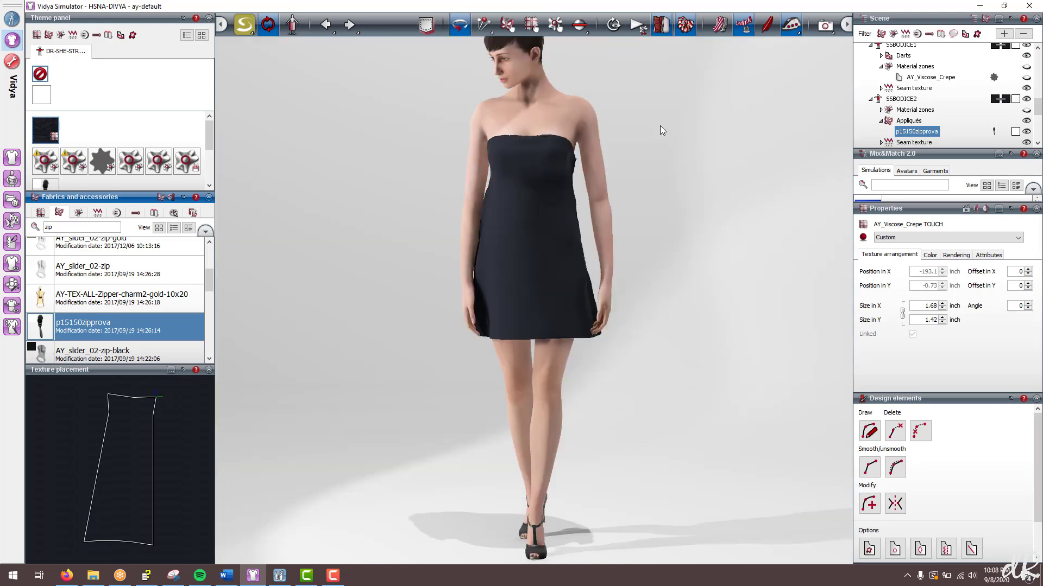
Step: Find the saved simulations matching dr-she and add the DR-SHE-CUSHNIE chiffon skirt to the avatar with the strapless dress
left_click(926, 187)
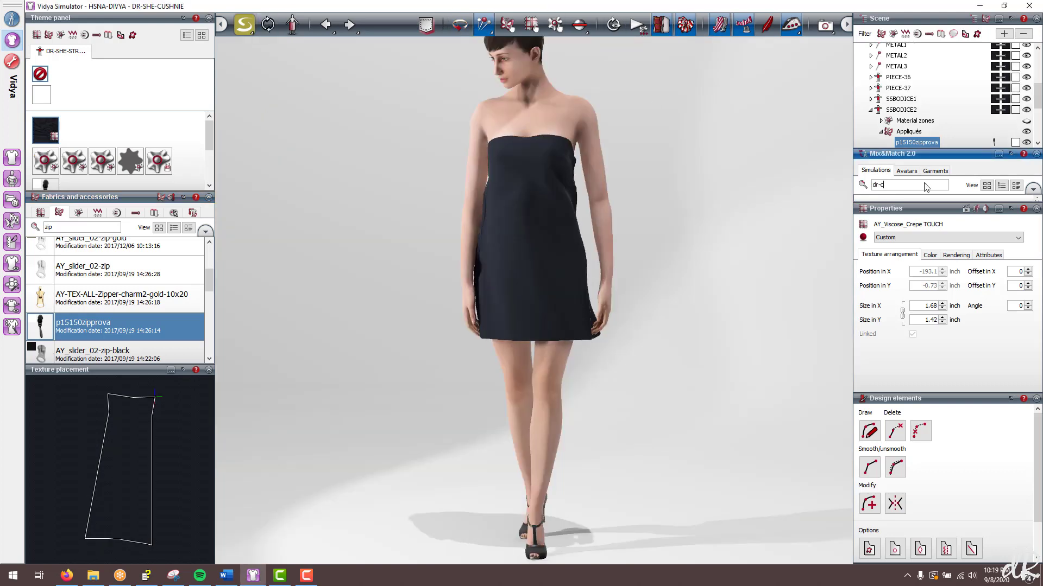
left_click(922, 199)
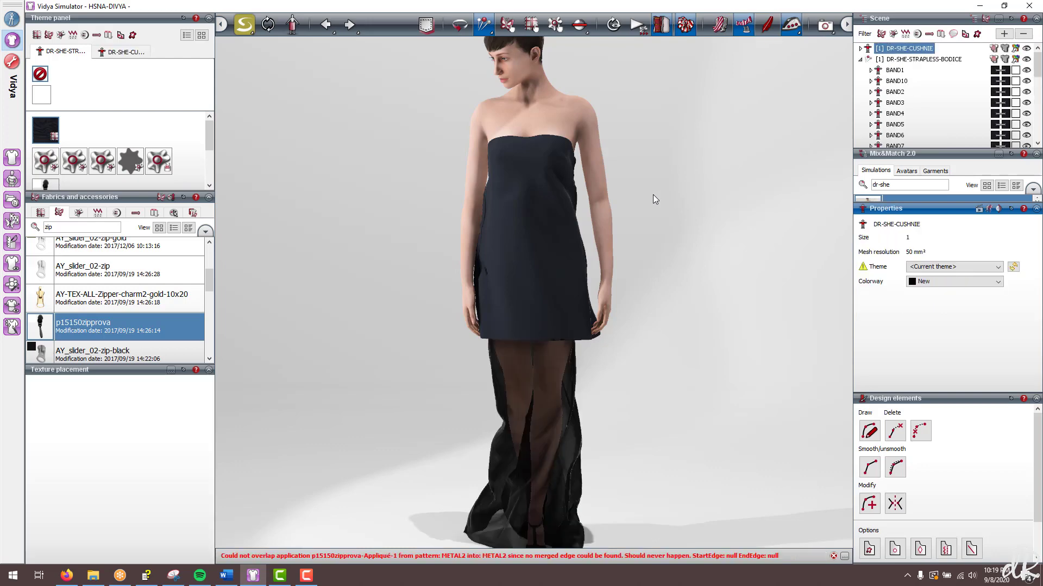
Step: Move DR-SHE-STRAPLESS-BODICE ahead of DR-SHE-CUSHNIE in the scene's garment order, and start the combined drape simulation
right_click(917, 58)
right_click(917, 53)
right_click(912, 61)
left_click(942, 116)
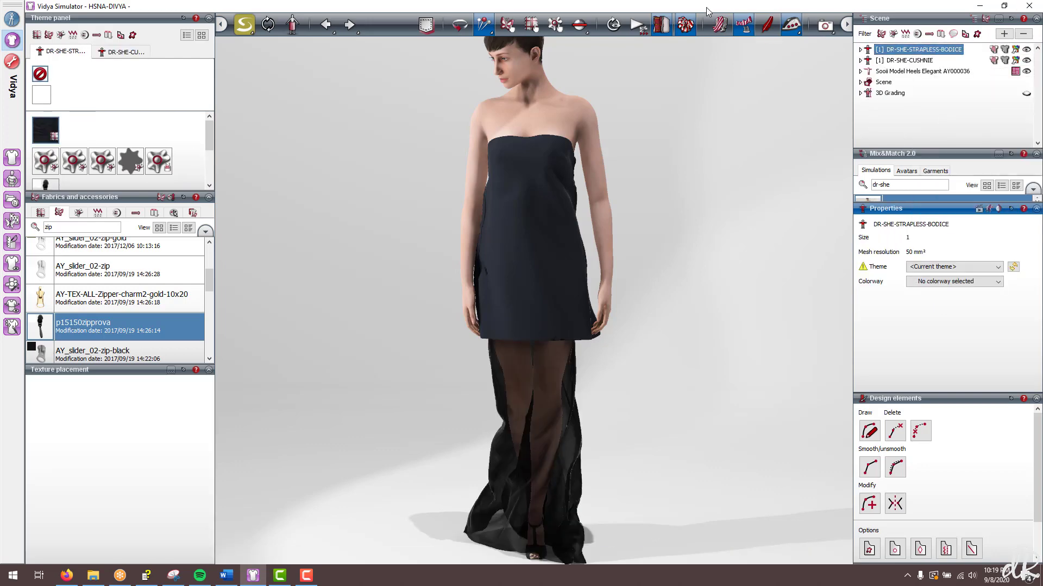
left_click(638, 27)
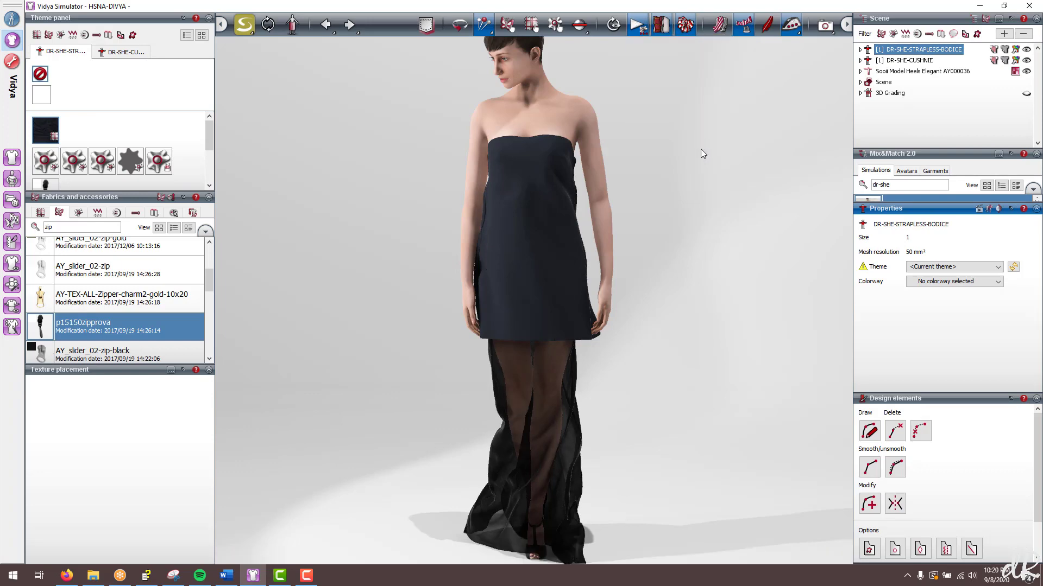